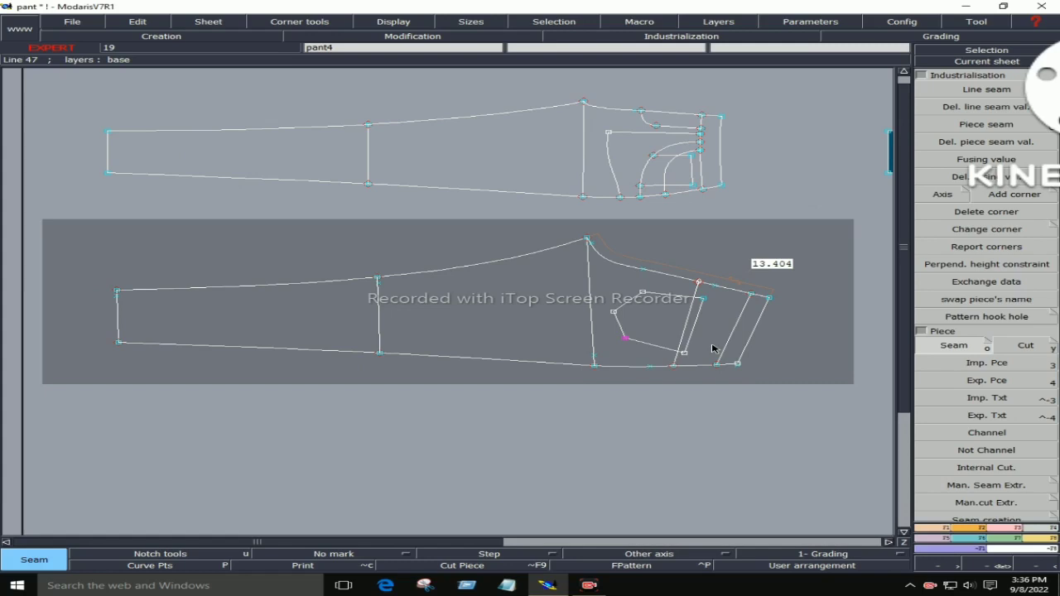
# Zoom in so the solid upper-right leg piece fills the work area
pyautogui.moveTo(712, 348); pyautogui.dragTo(275, 332)
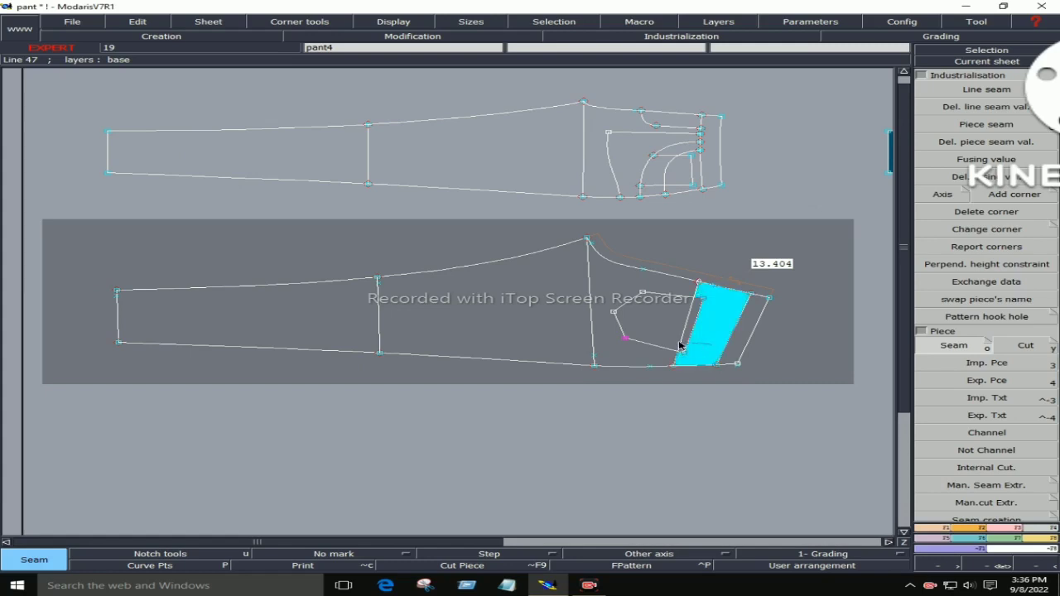
pyautogui.click(275, 332)
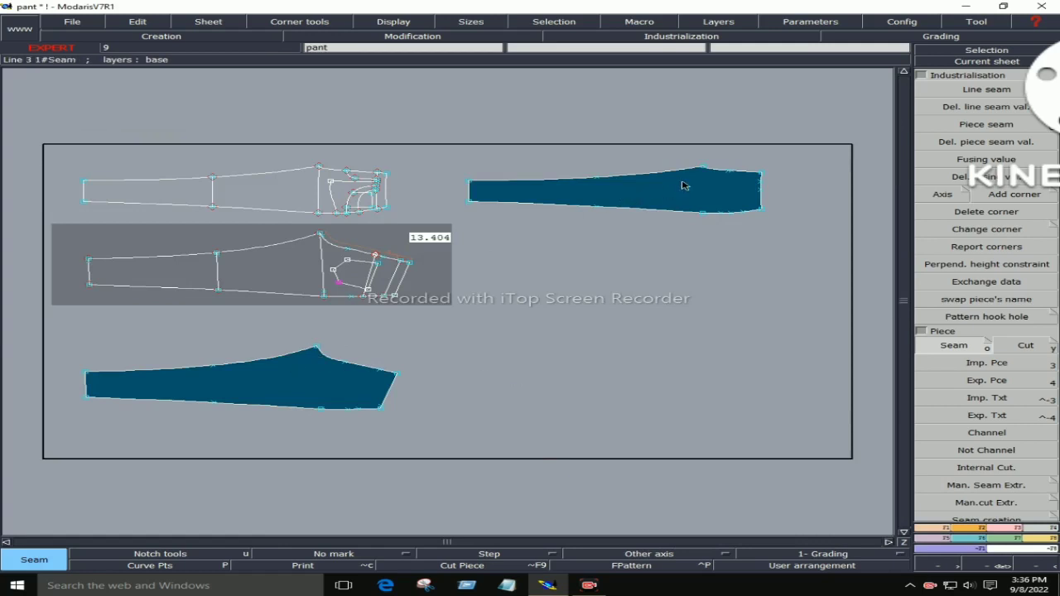
pyautogui.press('space')
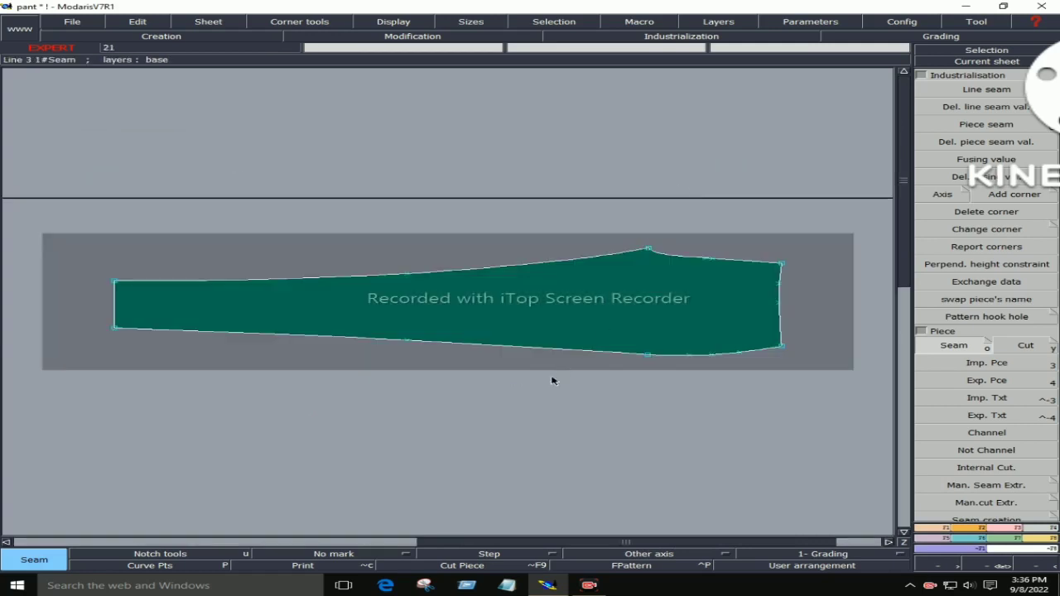
# Flip through the right-hand tool panel pages, including measurement/assembly and derived pieces
pyautogui.click(1042, 539)
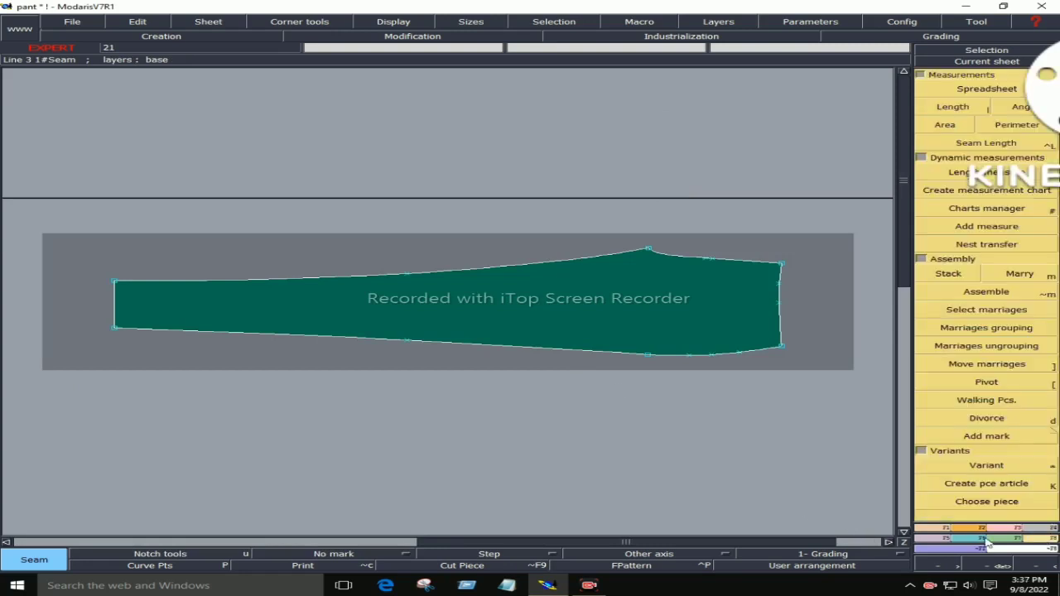
pyautogui.click(946, 540)
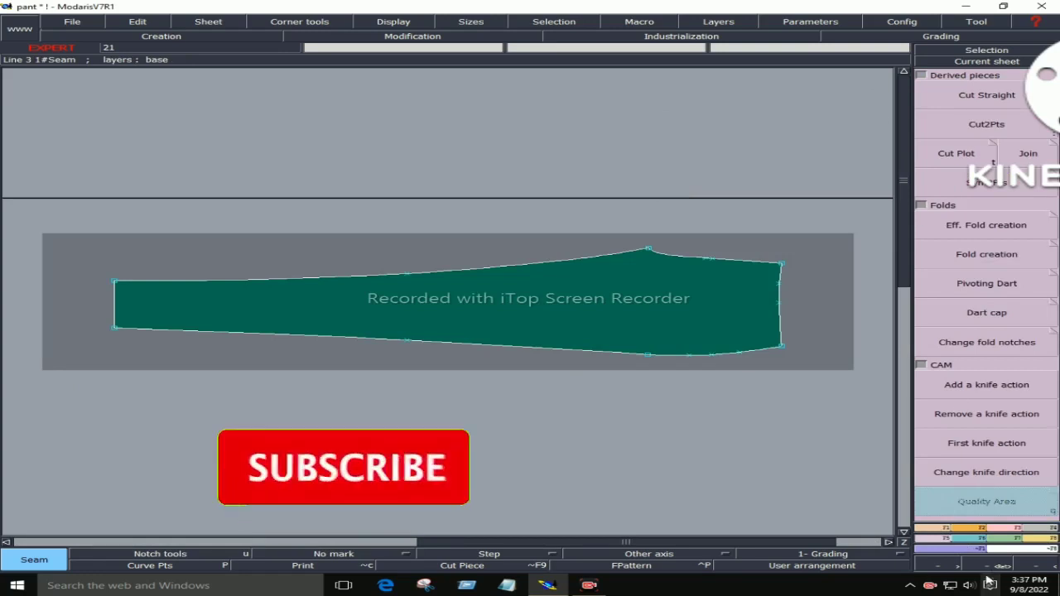
pyautogui.click(1052, 530)
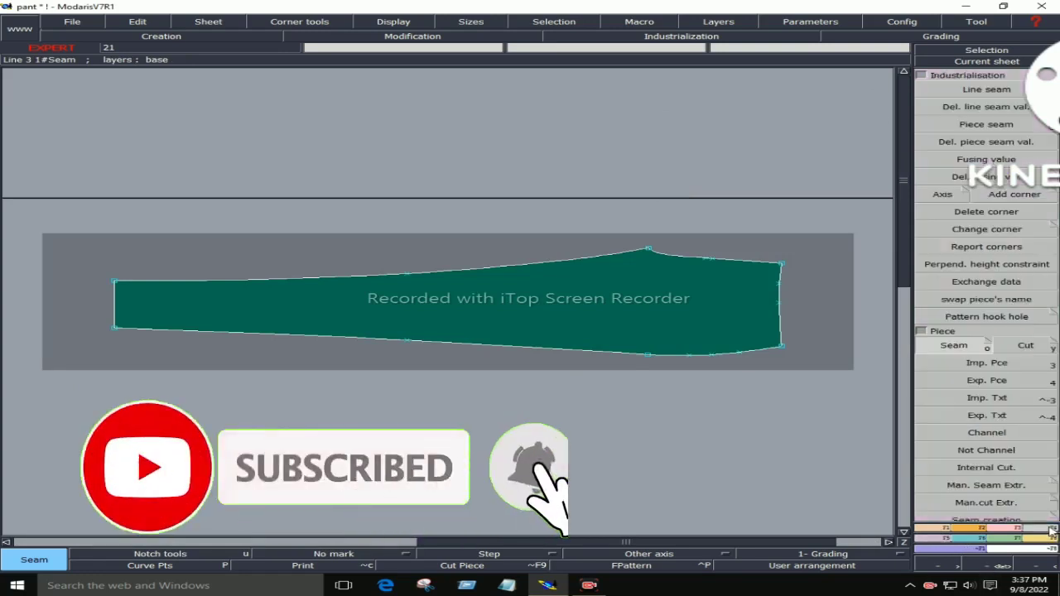
# Return to the pink Derived pieces page to pick Cut Straight
pyautogui.click(931, 542)
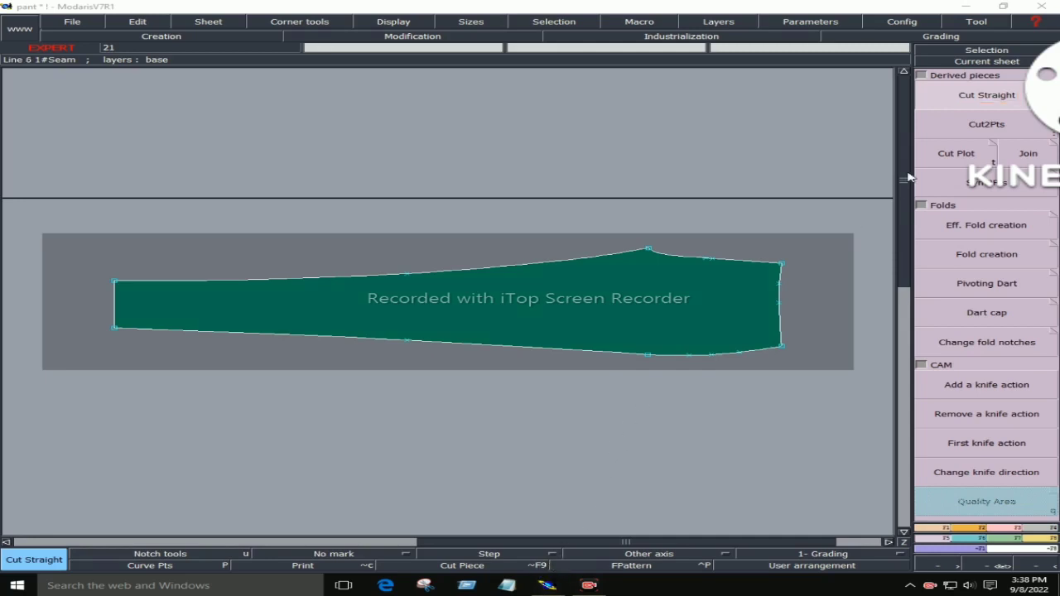
# Cut leg piece 21 lengthwise with a horizontal Cut Straight line, creating two strips
pyautogui.click(976, 105)
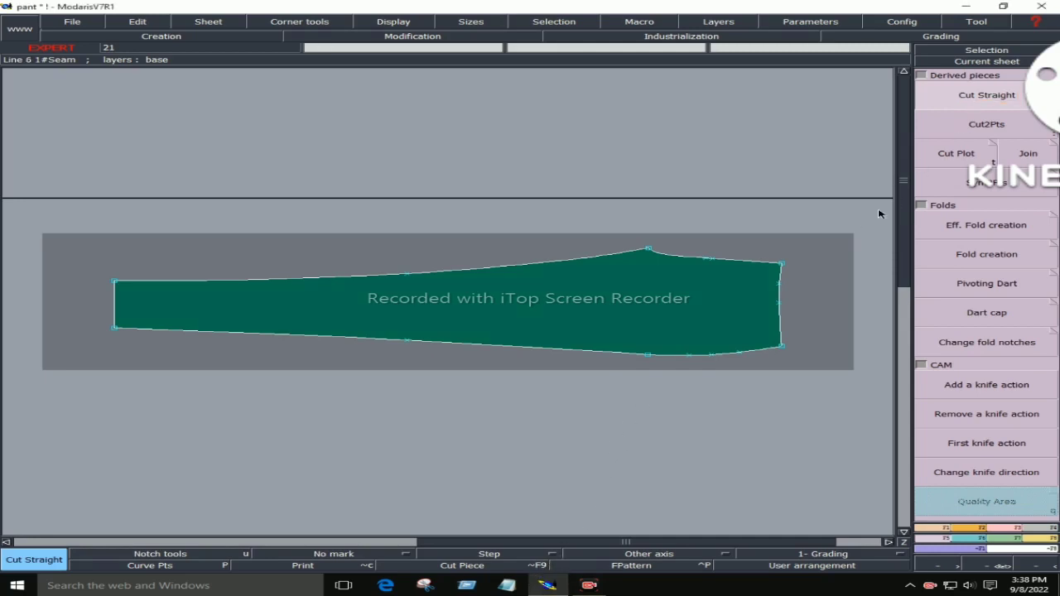
pyautogui.click(473, 309)
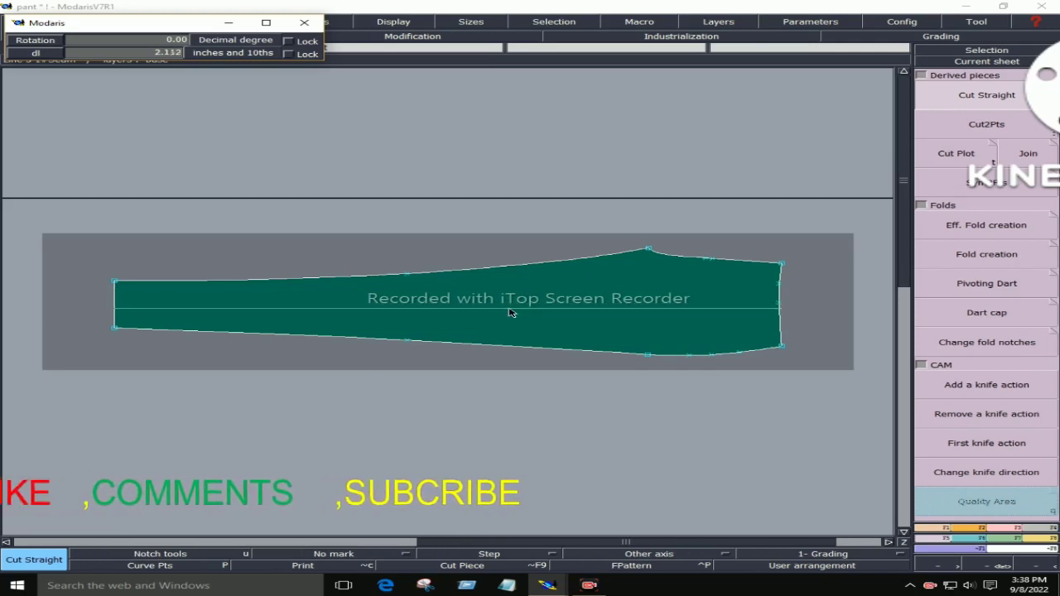
pyautogui.click(511, 312)
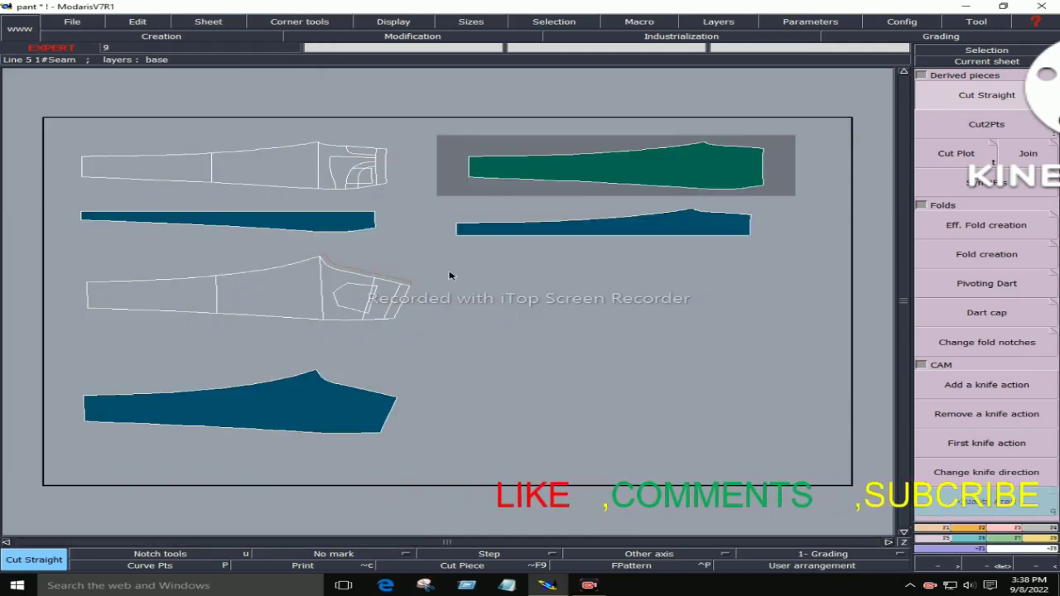
# Make further straight cuts across the right and left strips
pyautogui.click(583, 235)
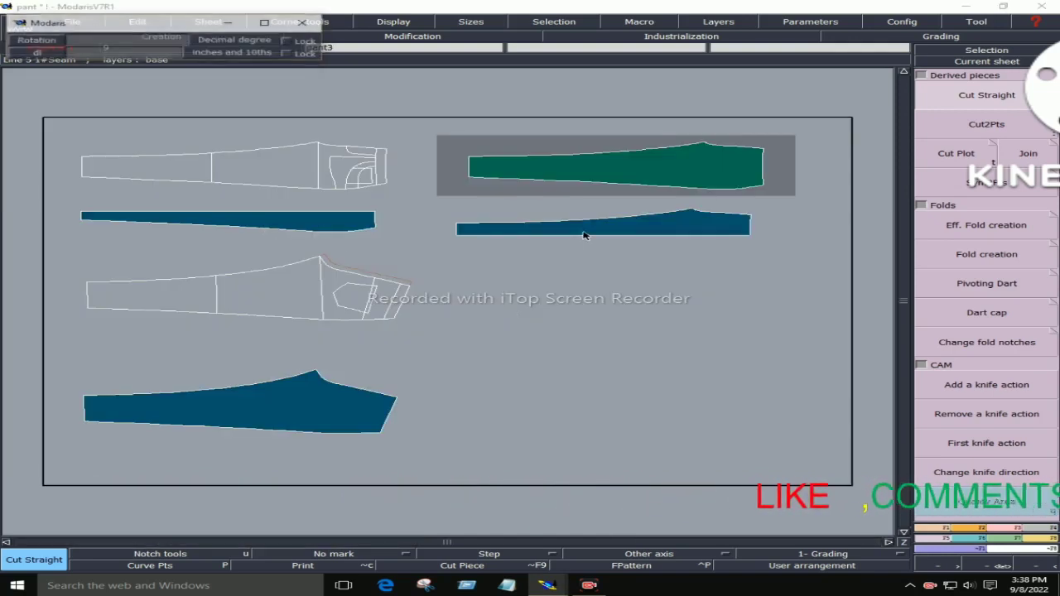
pyautogui.click(374, 221)
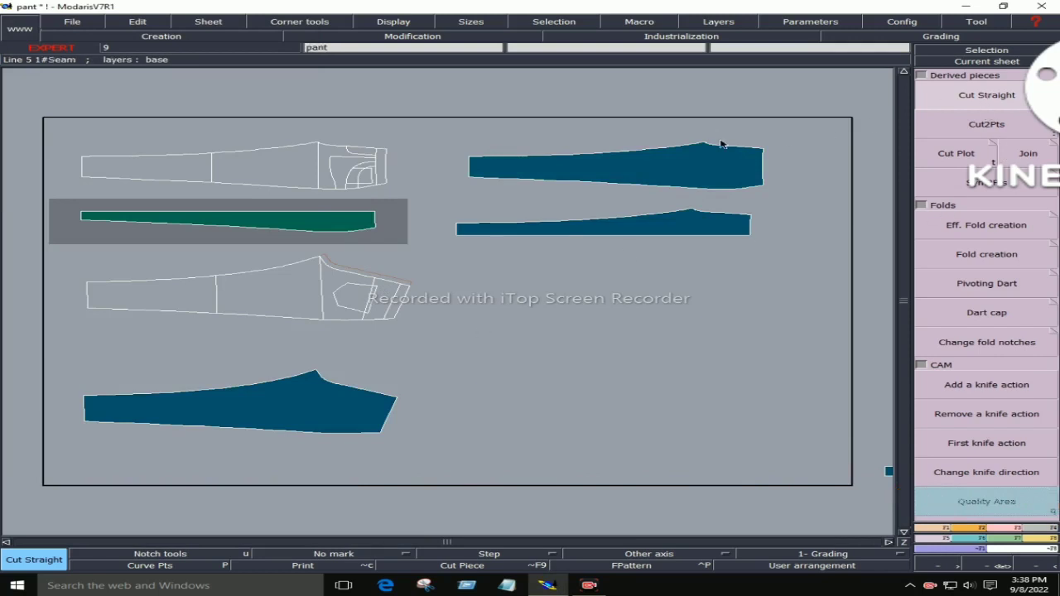
pyautogui.click(287, 225)
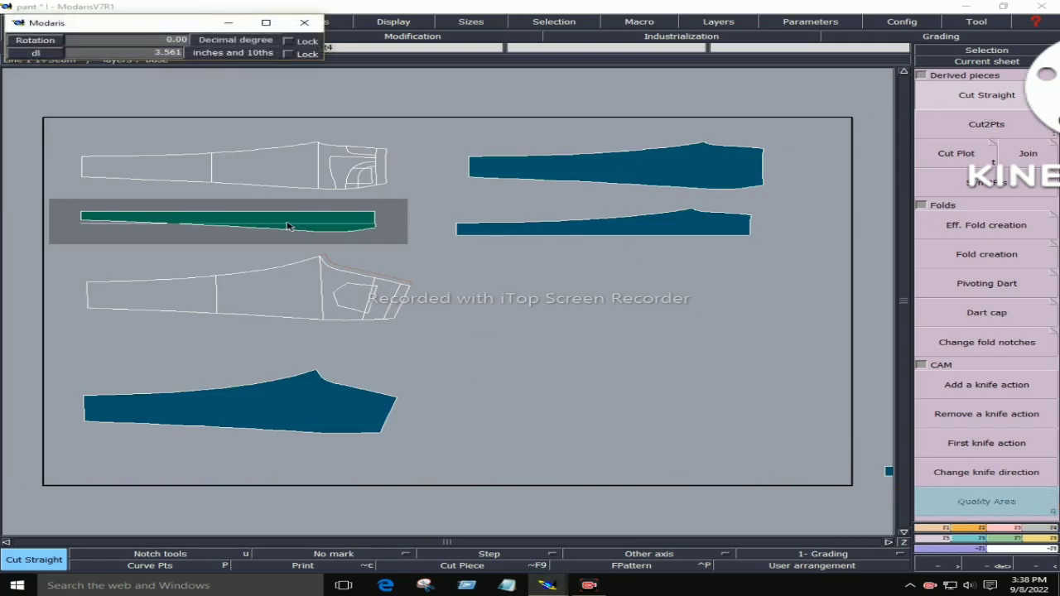
pyautogui.click(292, 226)
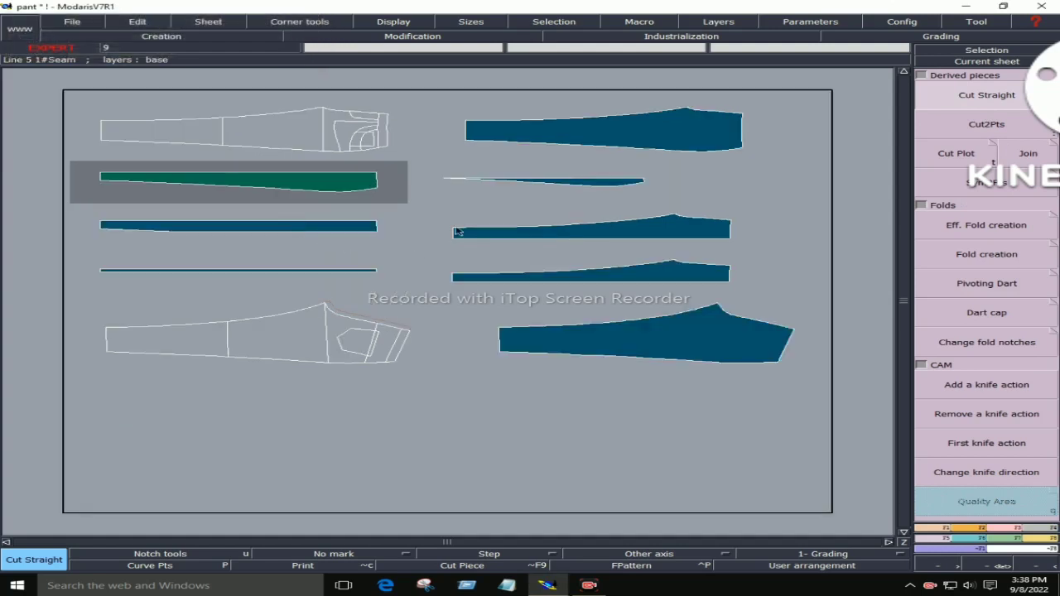
# Delete the six leftover thin slivers and strips, keeping the solid leg piece
pyautogui.press('Delete')
pyautogui.click(560, 182)
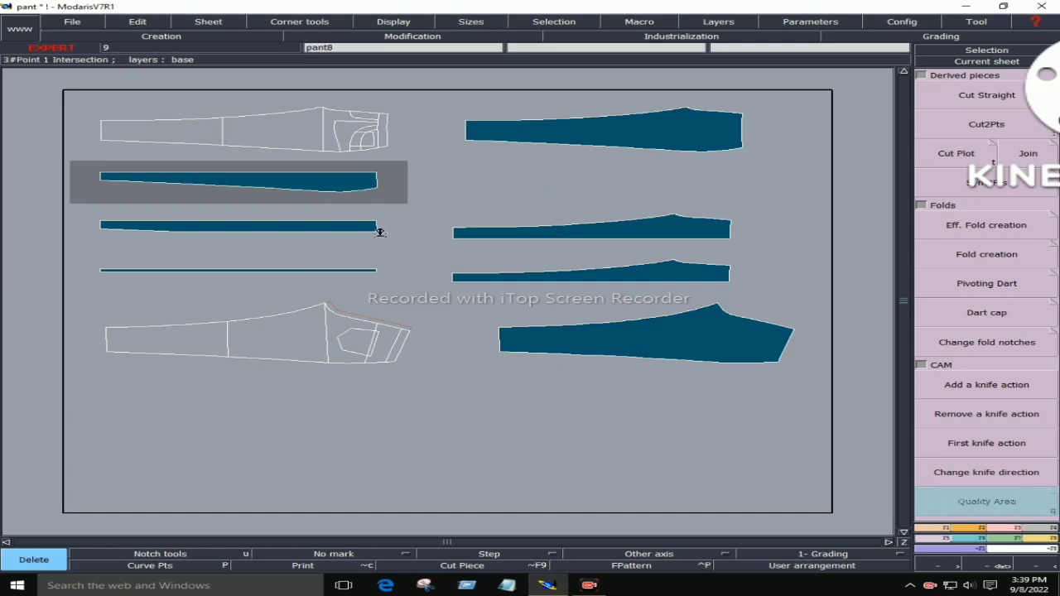
pyautogui.click(339, 228)
pyautogui.click(311, 270)
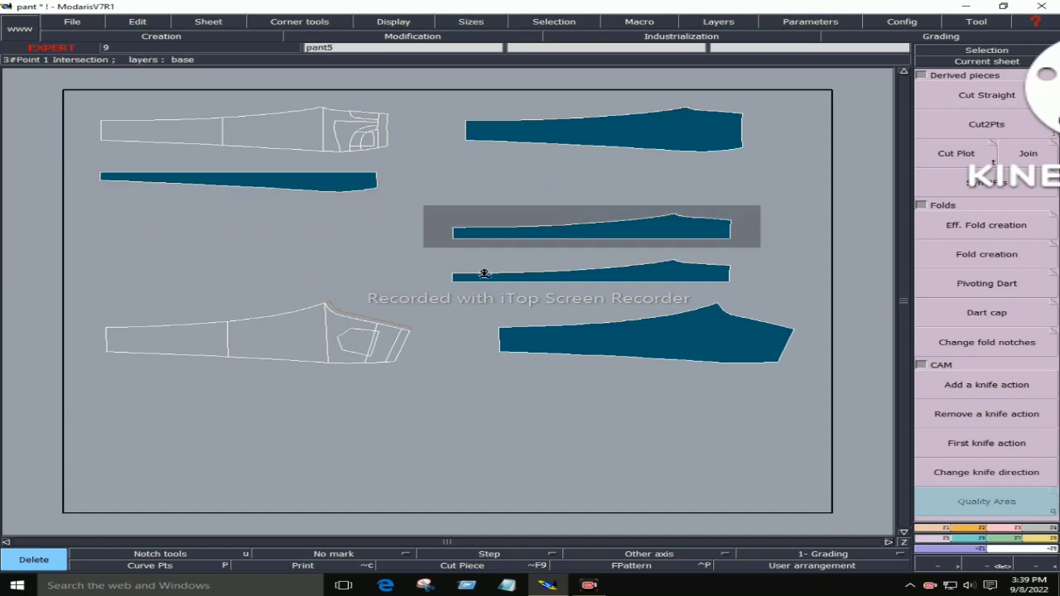
pyautogui.click(534, 276)
pyautogui.click(583, 233)
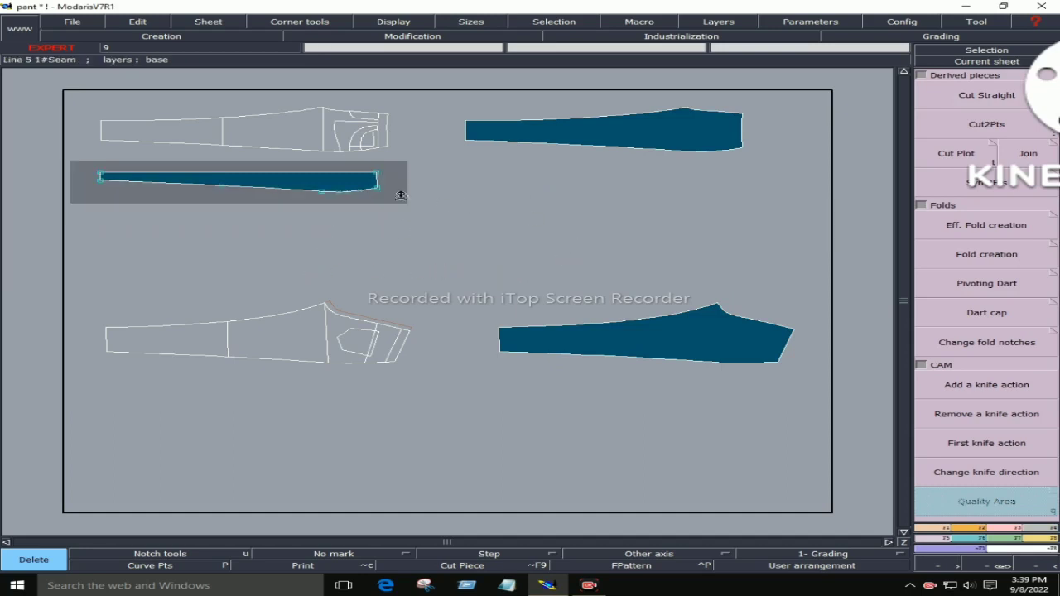
pyautogui.click(346, 179)
pyautogui.scroll(3, 607, 163)
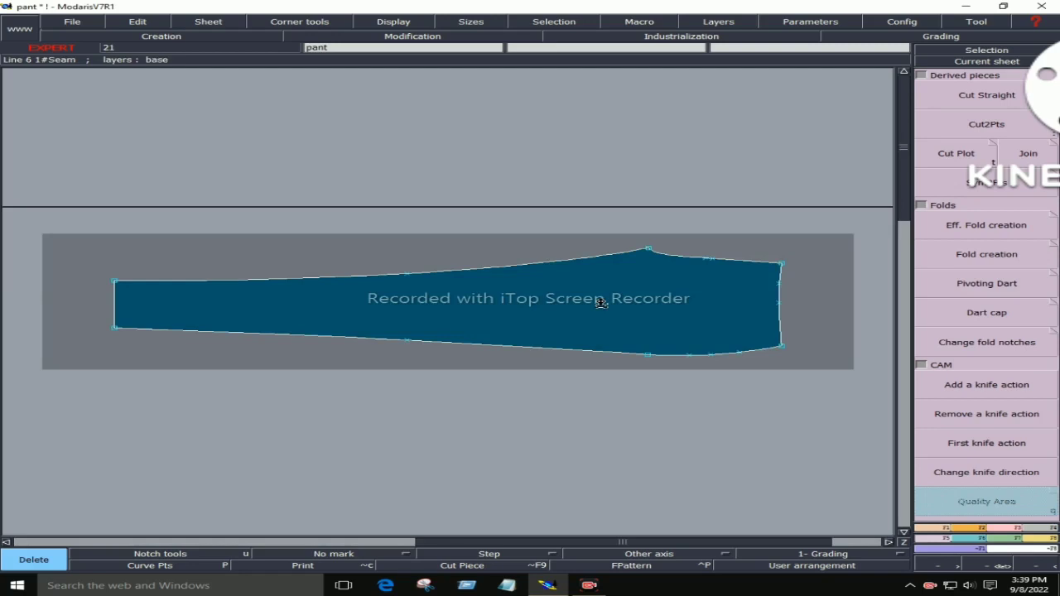
# Zoom to the small strip piece and rotate it 45° so it rises to the right
pyautogui.press('space')
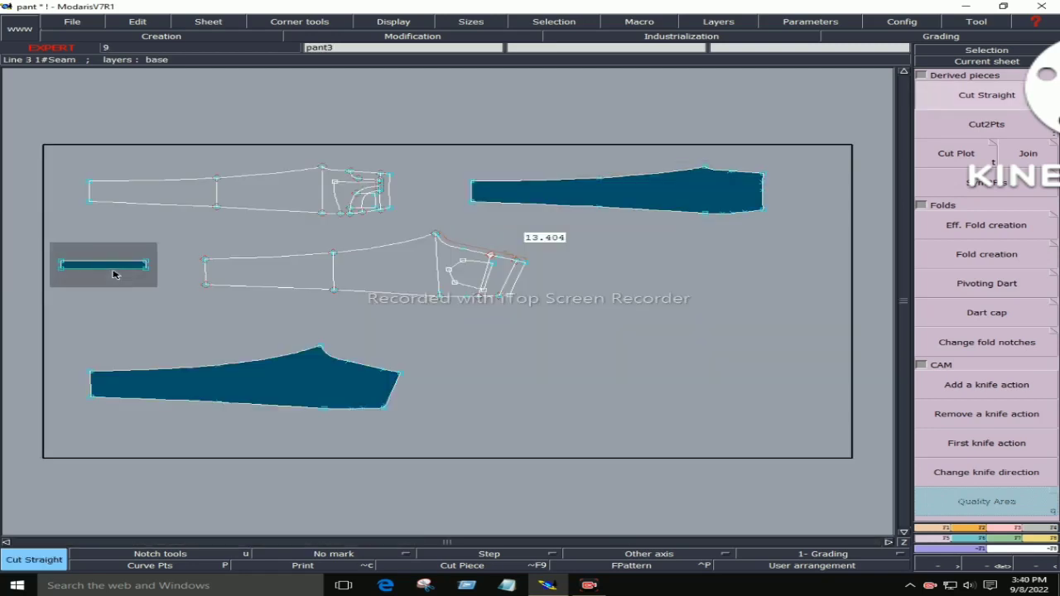
pyautogui.click(114, 275)
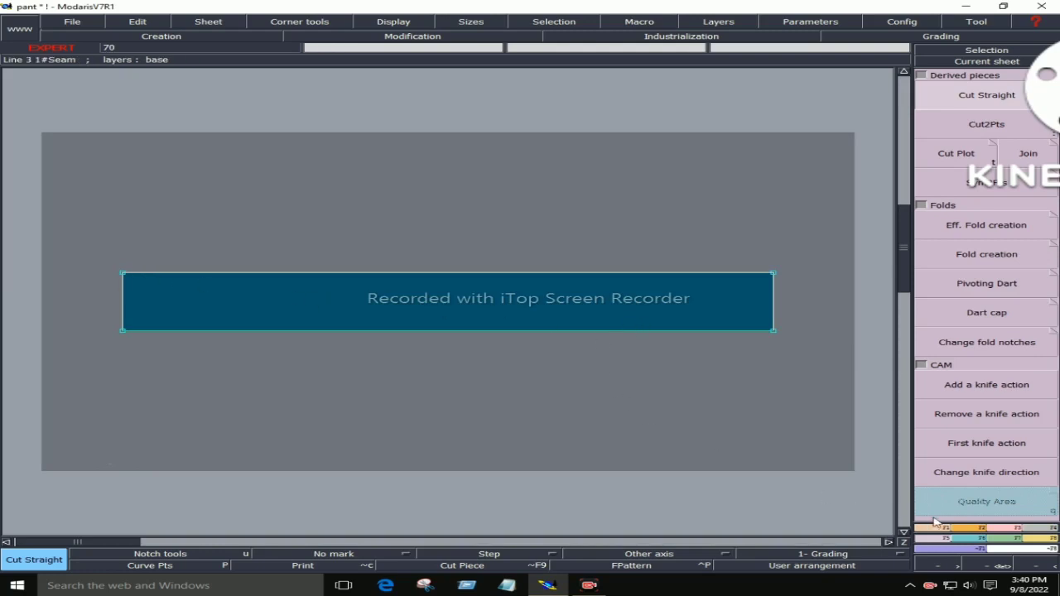
pyautogui.click(962, 529)
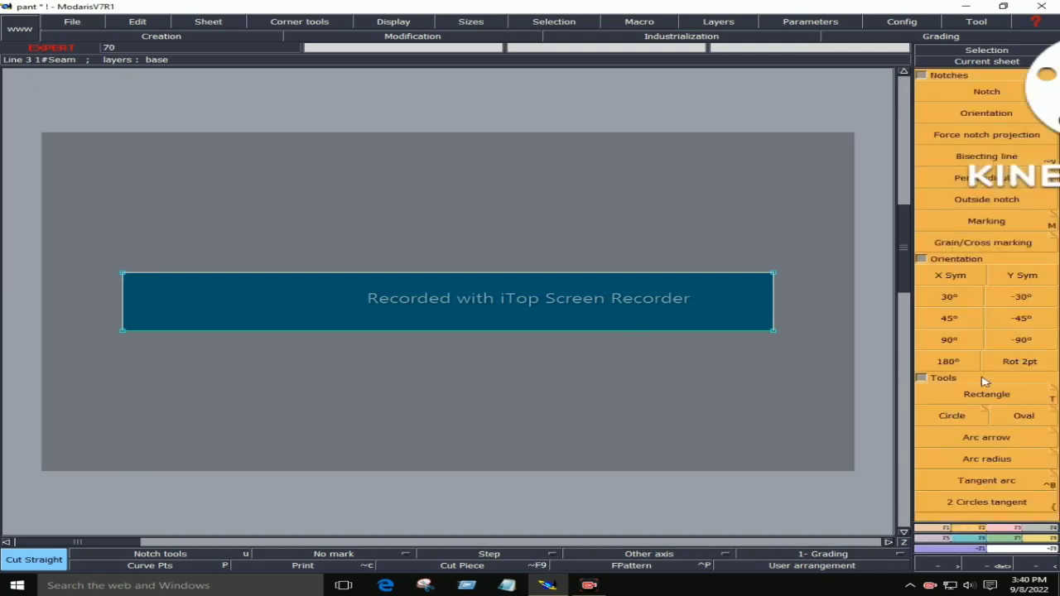
pyautogui.click(1018, 325)
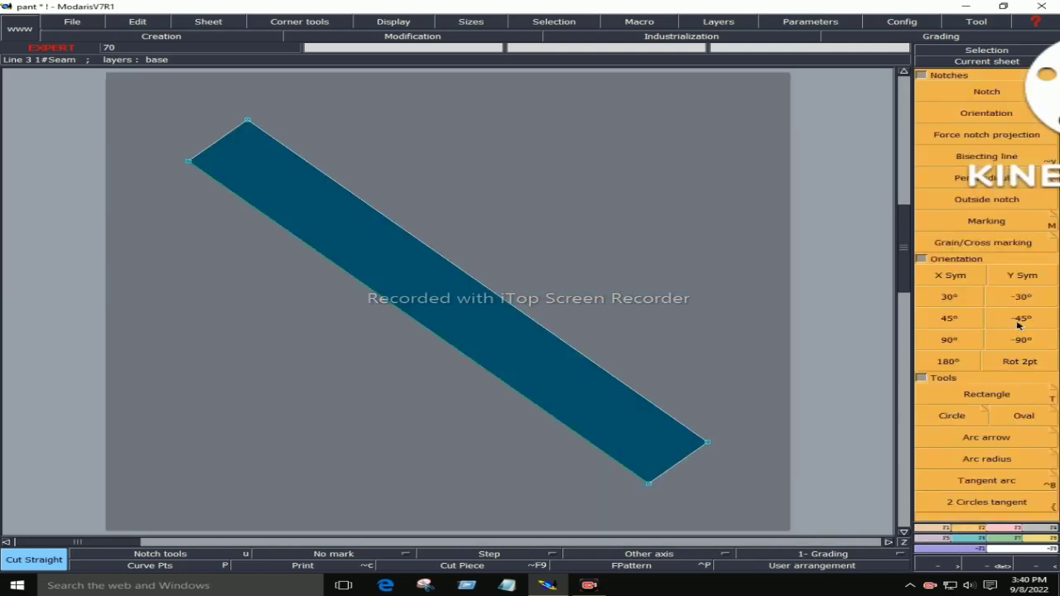
pyautogui.click(950, 320)
pyautogui.click(950, 320)
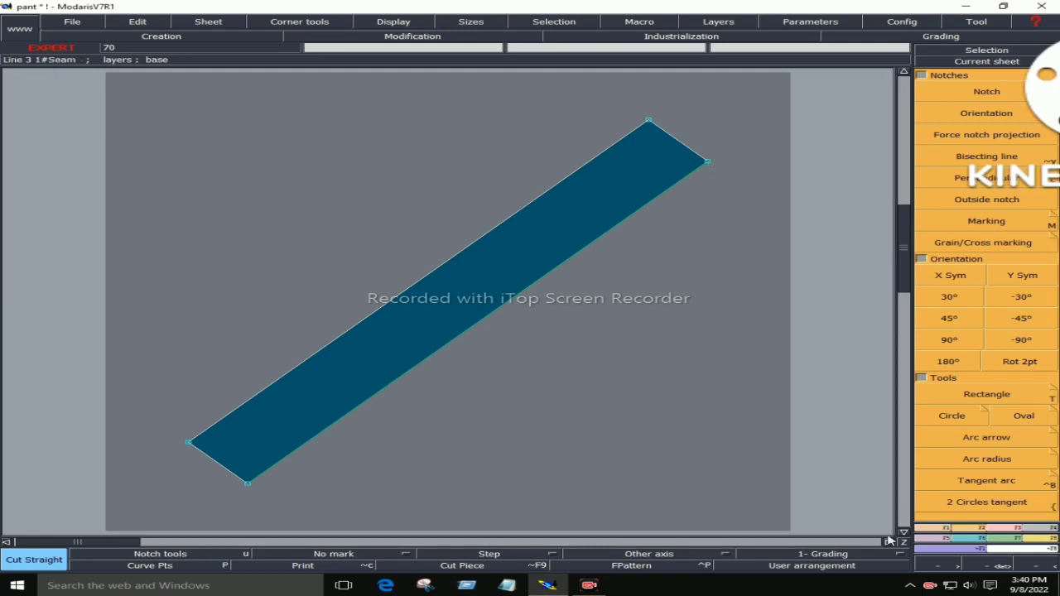
# Straight-cut across the diagonal strip's top corner
pyautogui.click(935, 538)
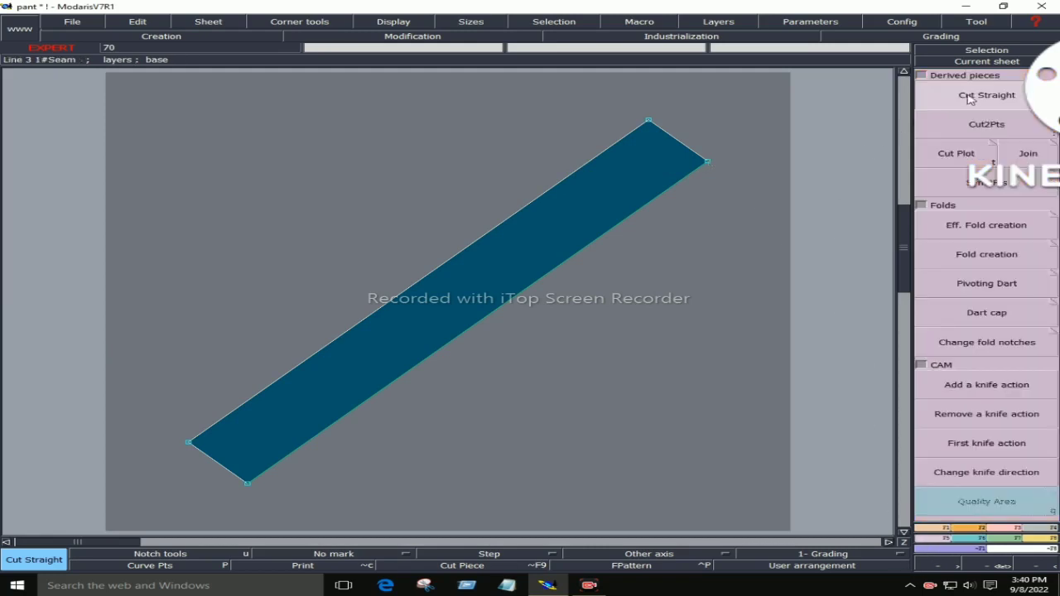
pyautogui.click(655, 161)
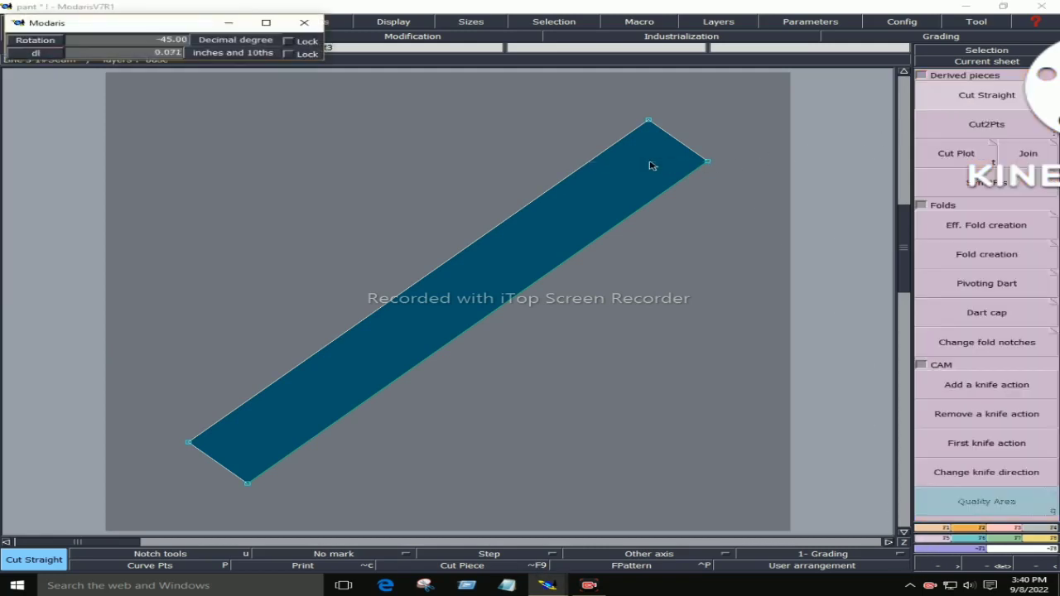
pyautogui.click(650, 167)
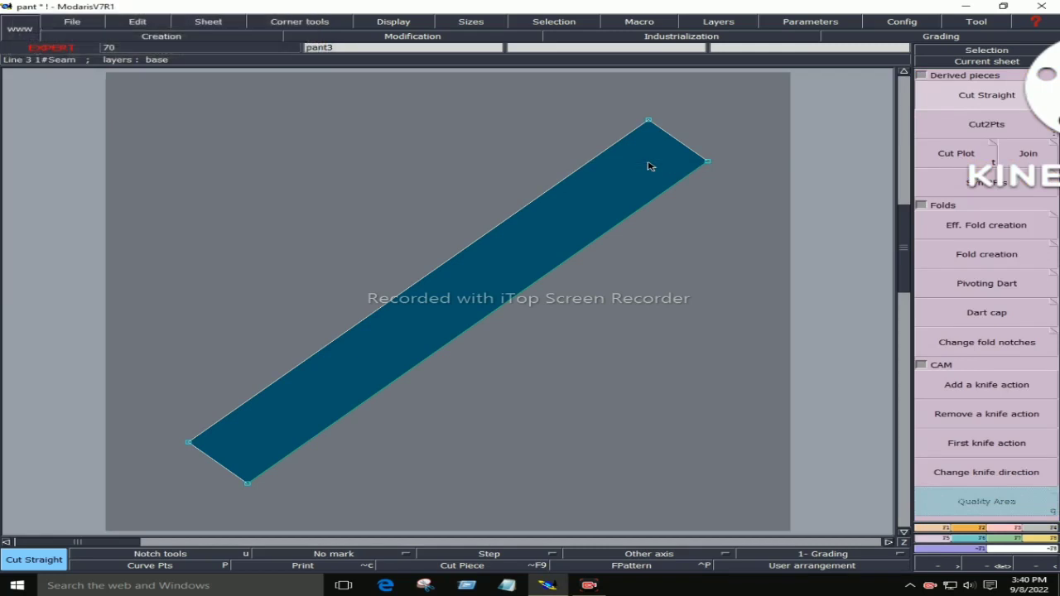
# Delete the small triangle and the left diagonal strip, then zoom on the remaining strip
pyautogui.press('space')
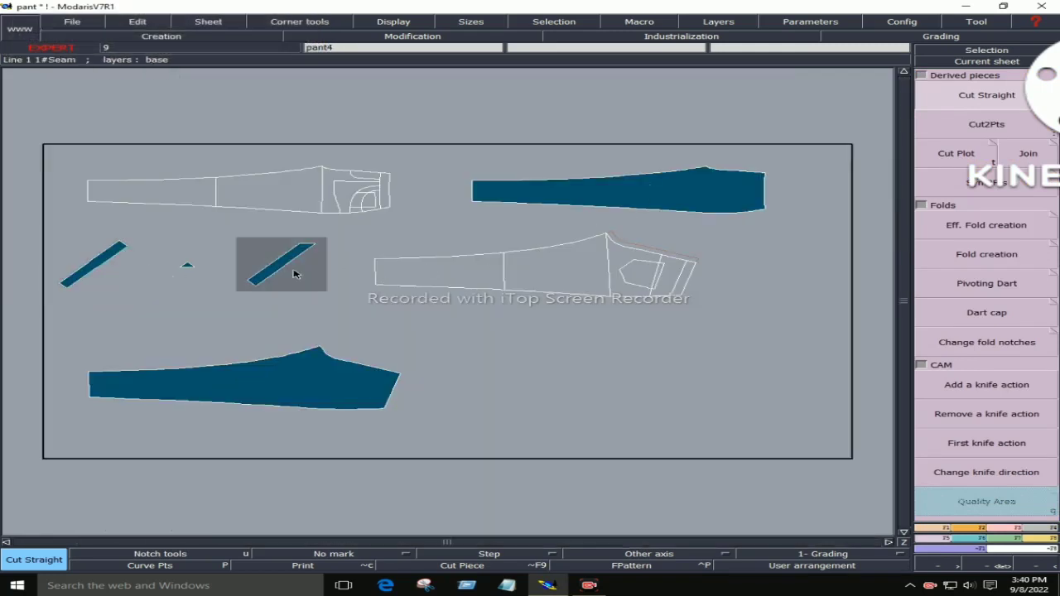
pyautogui.press('Delete')
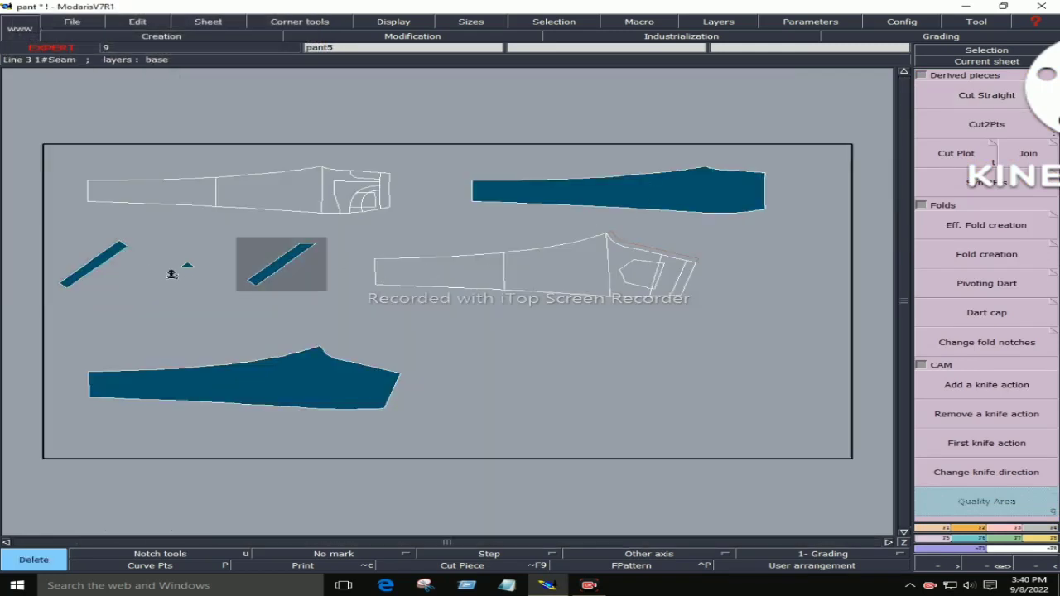
pyautogui.click(185, 266)
pyautogui.click(106, 256)
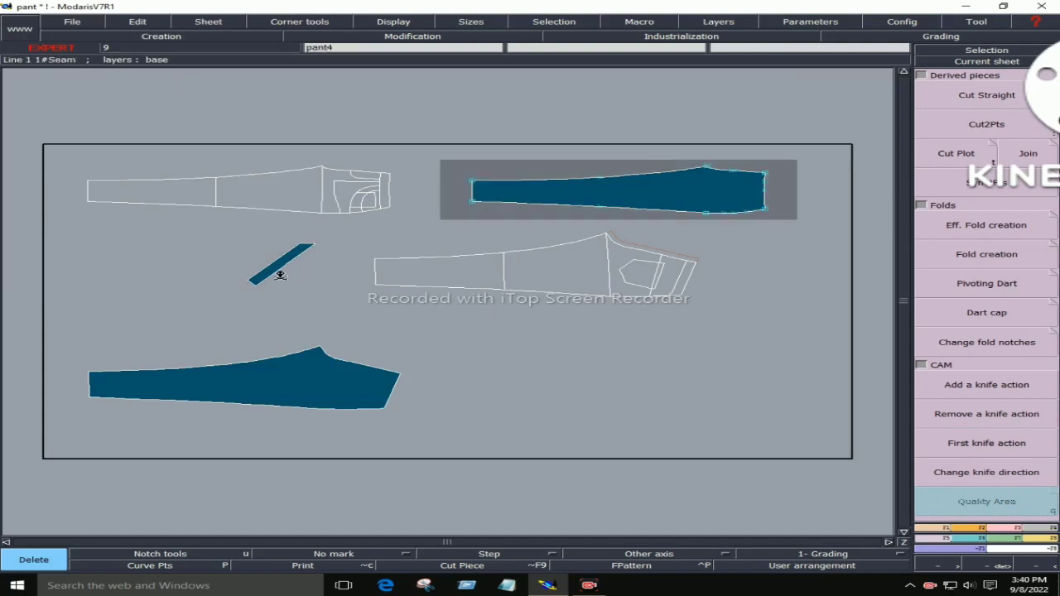
pyautogui.press('F3')
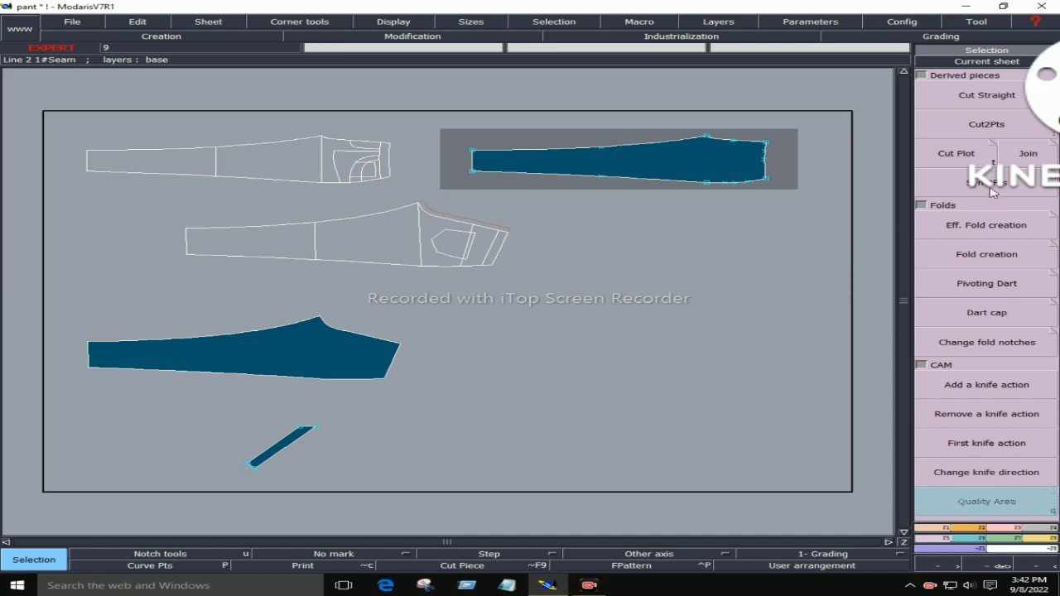
# Cut2Pts the long leg piece from a top-edge point to a bottom-edge point, then select the larger part
pyautogui.click(970, 130)
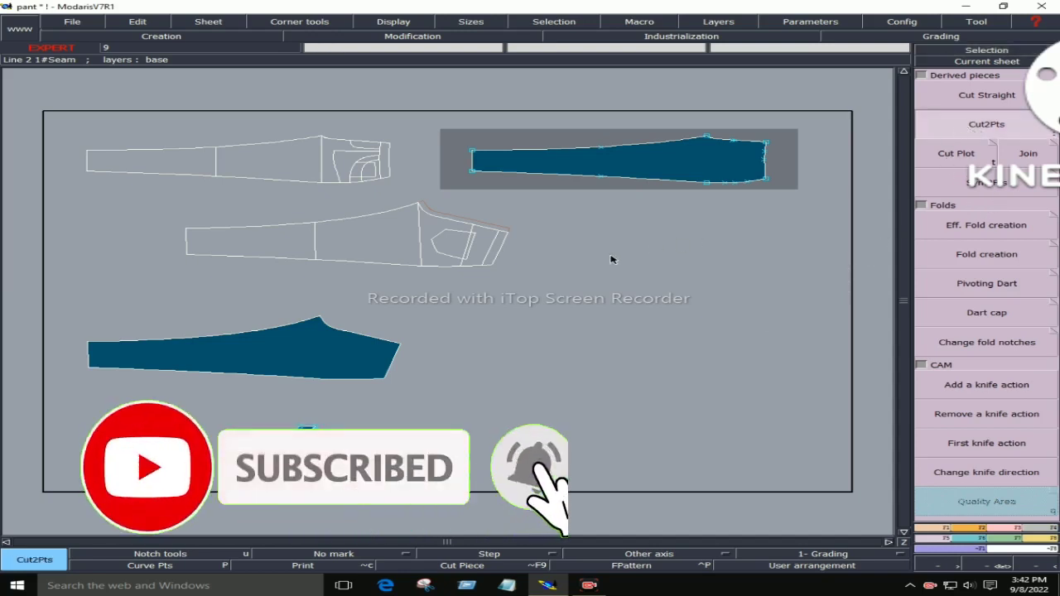
pyautogui.click(613, 179)
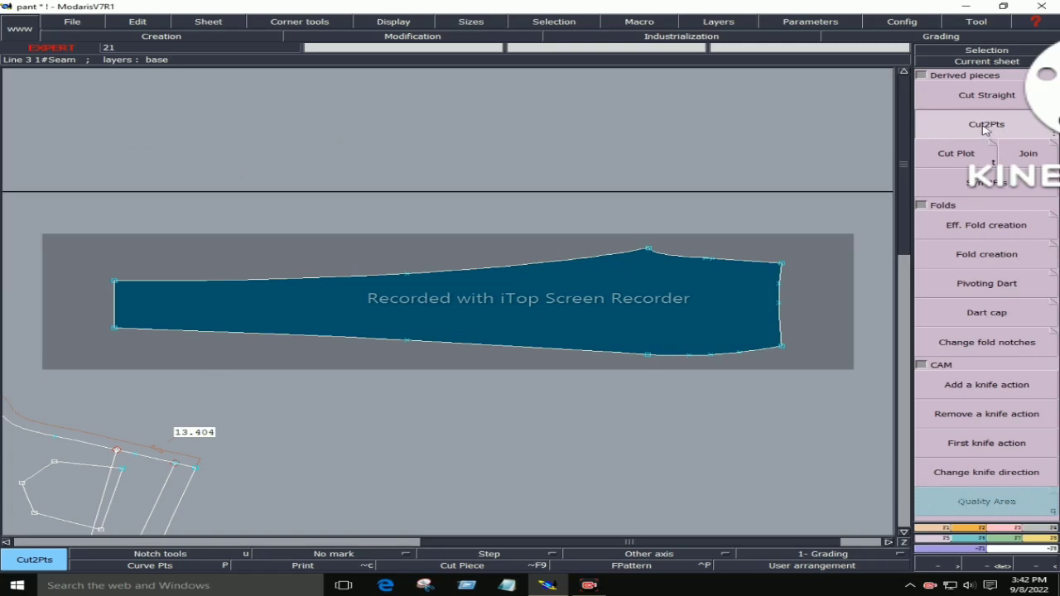
pyautogui.click(407, 275)
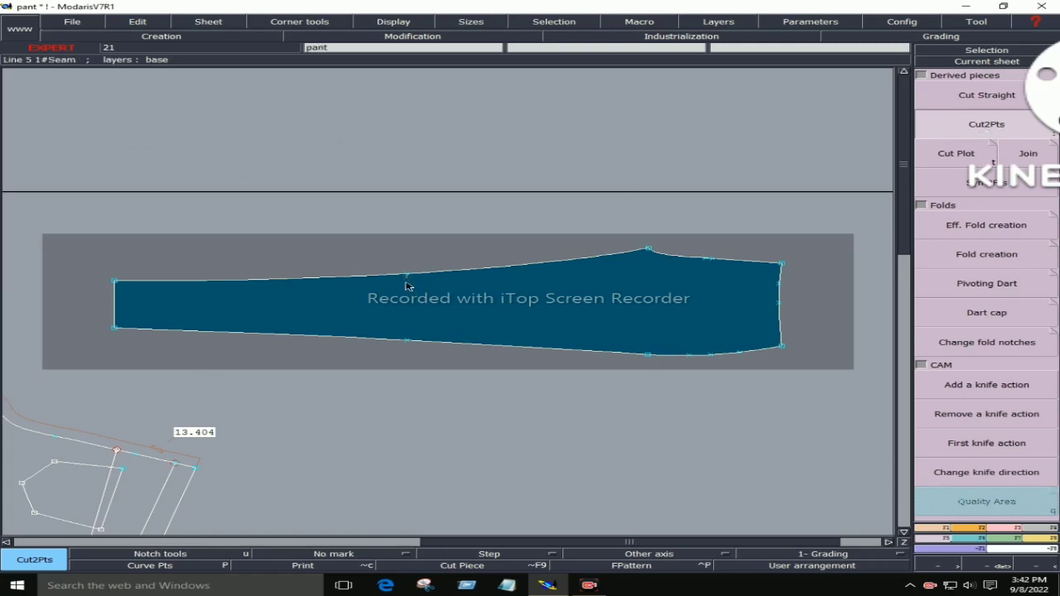
pyautogui.click(407, 341)
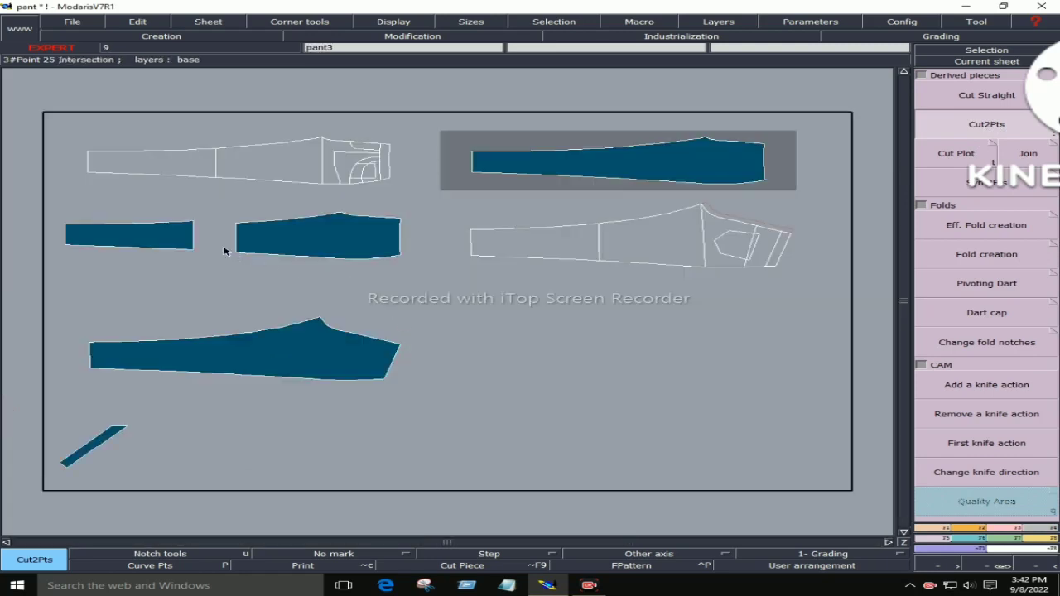
pyautogui.click(272, 250)
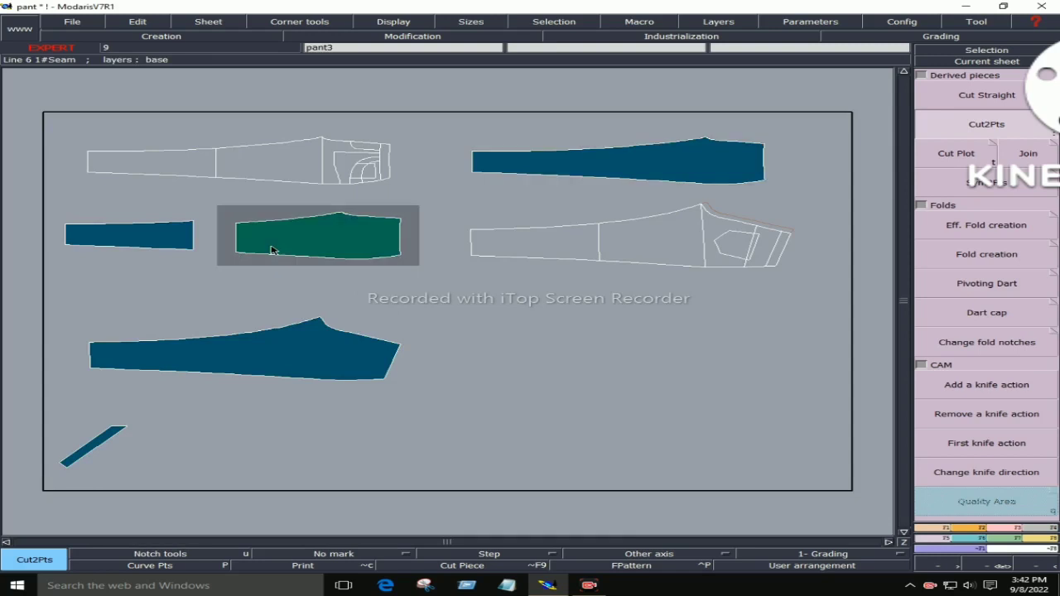
# Cut the green piece vertically from its top point to its bottom edge with Cut2Pts
pyautogui.press('z')
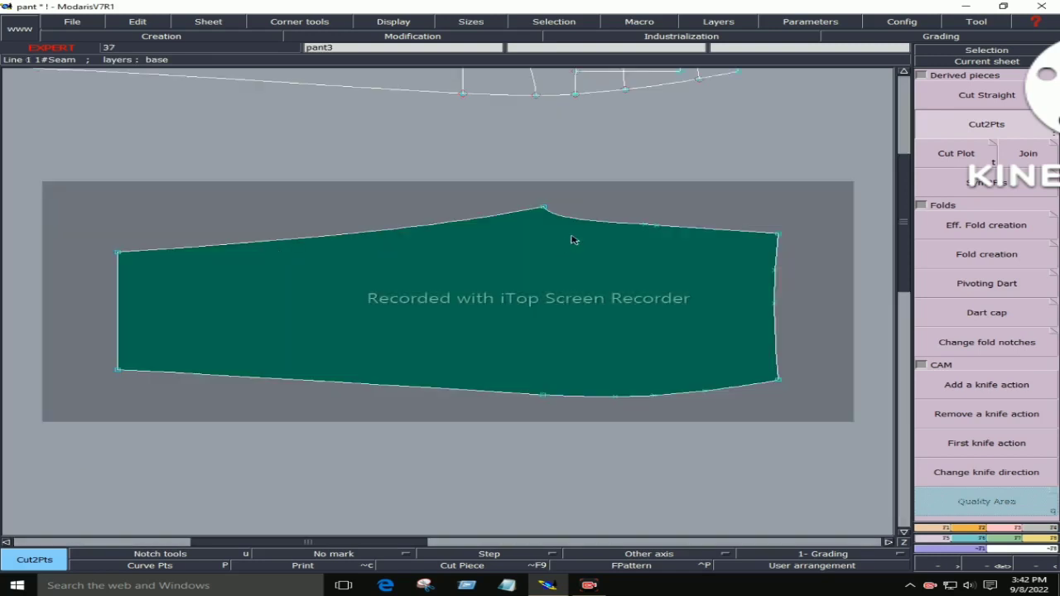
pyautogui.click(543, 208)
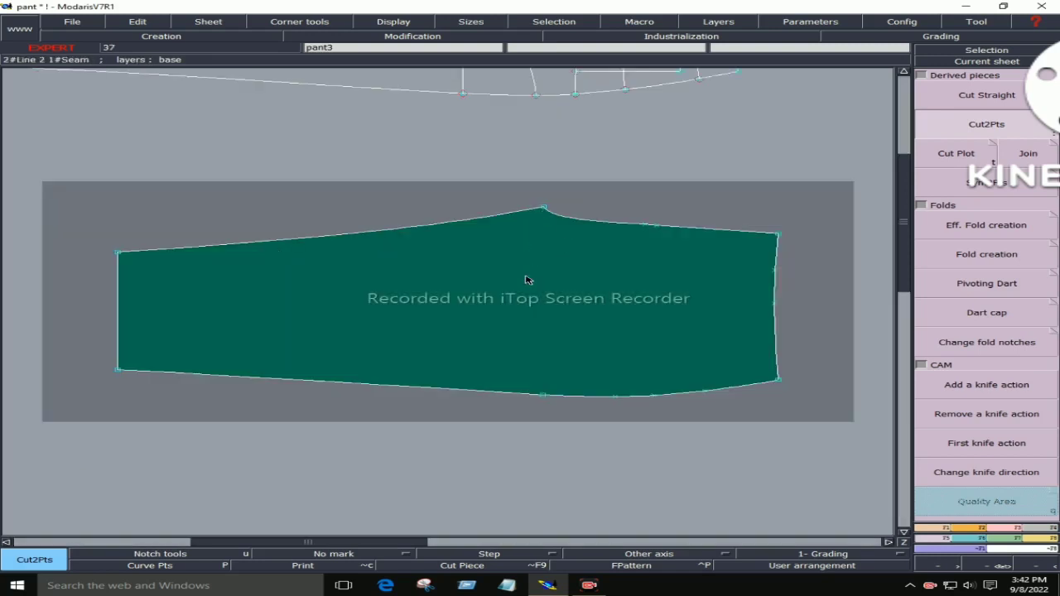
pyautogui.click(542, 396)
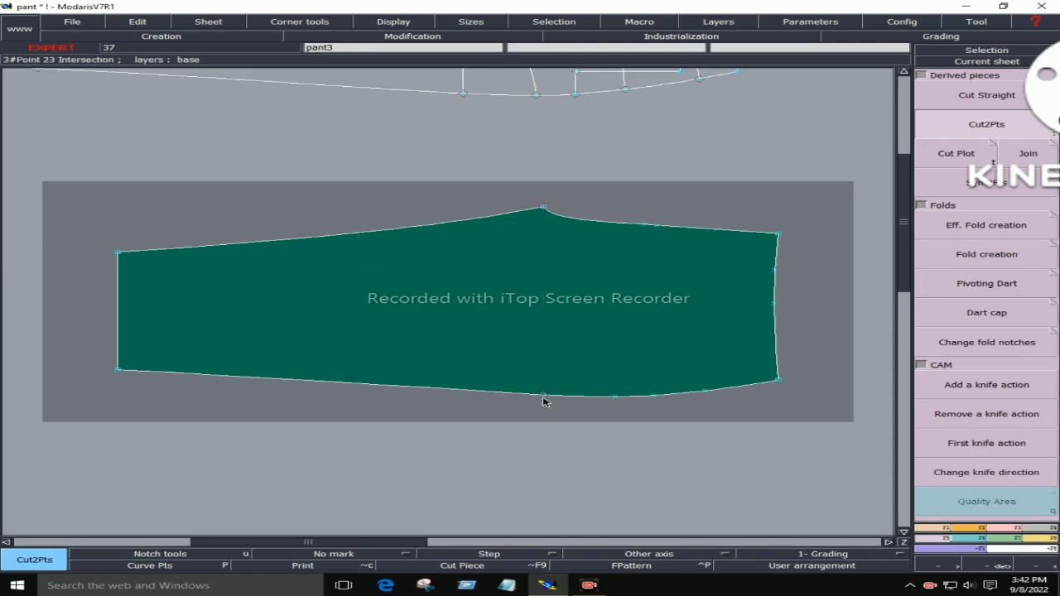
pyautogui.press('z')
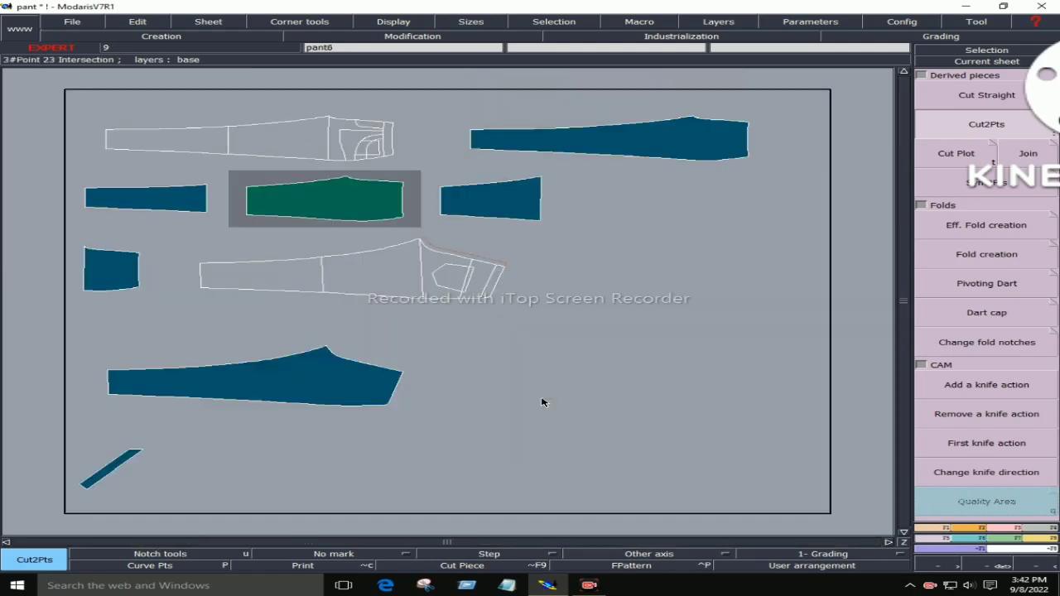
# Cut the long leg piece from its right edge to its top-left corner
pyautogui.click(654, 150)
pyautogui.press('z')
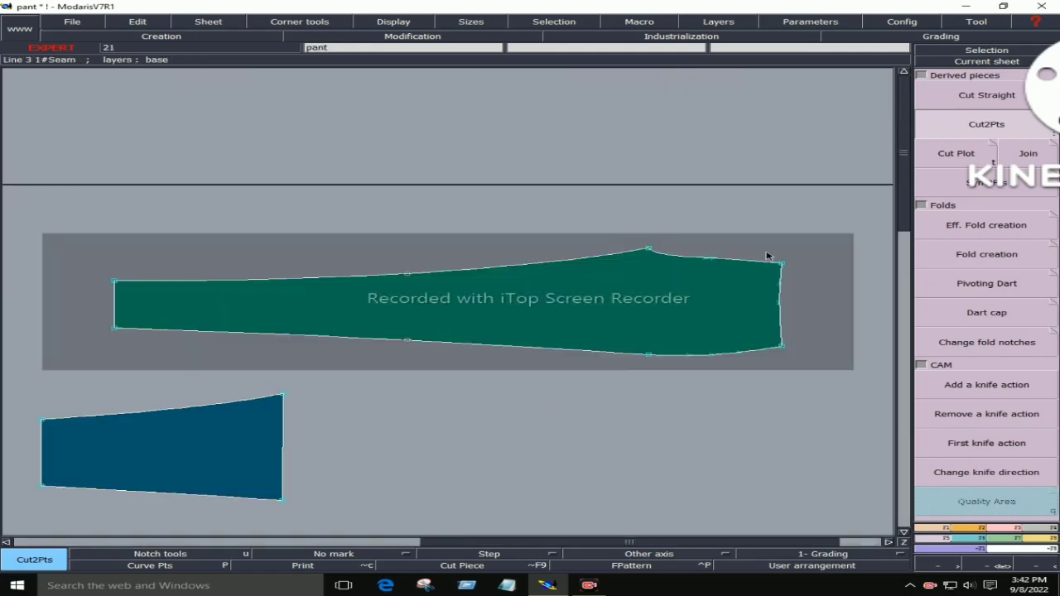
pyautogui.click(780, 304)
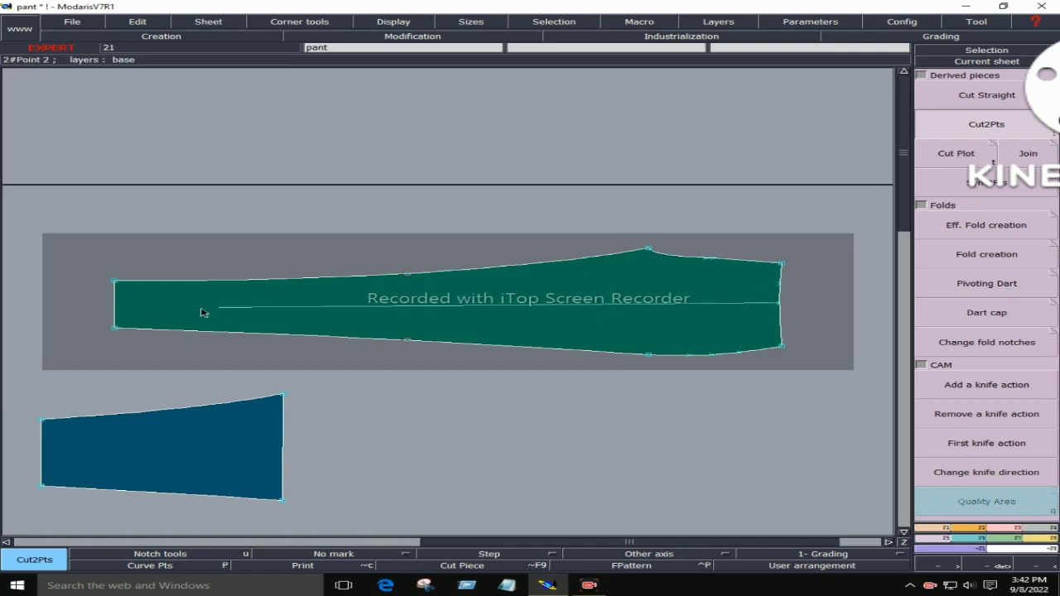
pyautogui.click(115, 283)
pyautogui.press('z')
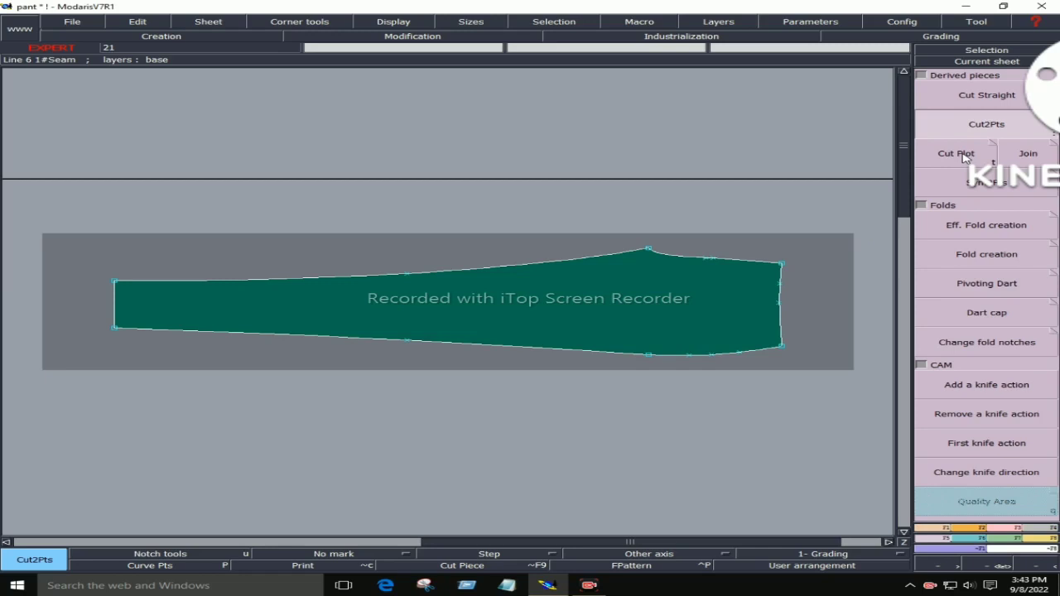
pyautogui.click(965, 156)
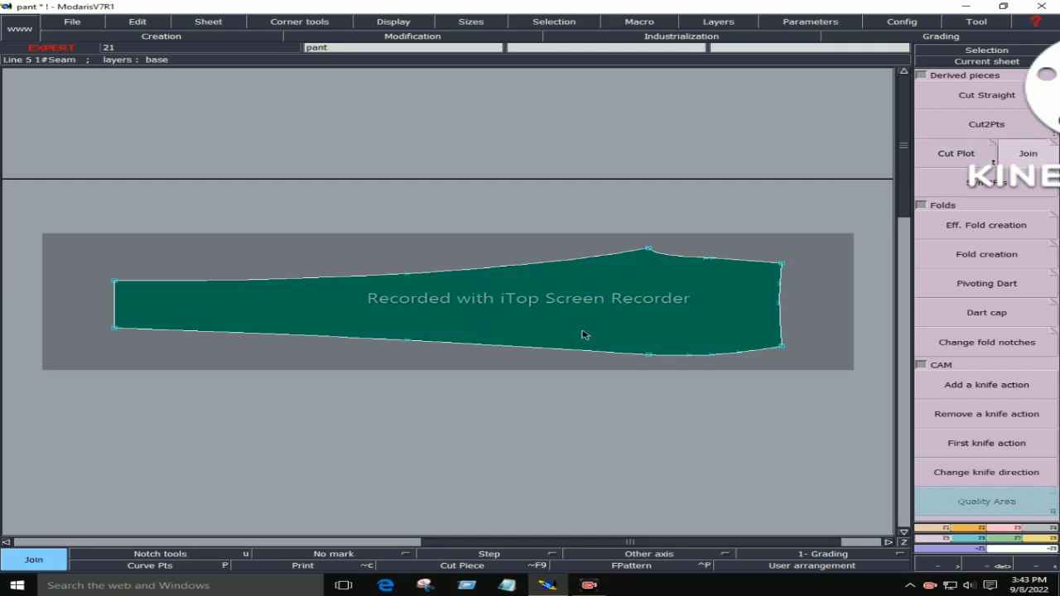
# Make a horizontal Cut Straight across the green leg piece and confirm it, yielding two thin strips
pyautogui.press('Home')
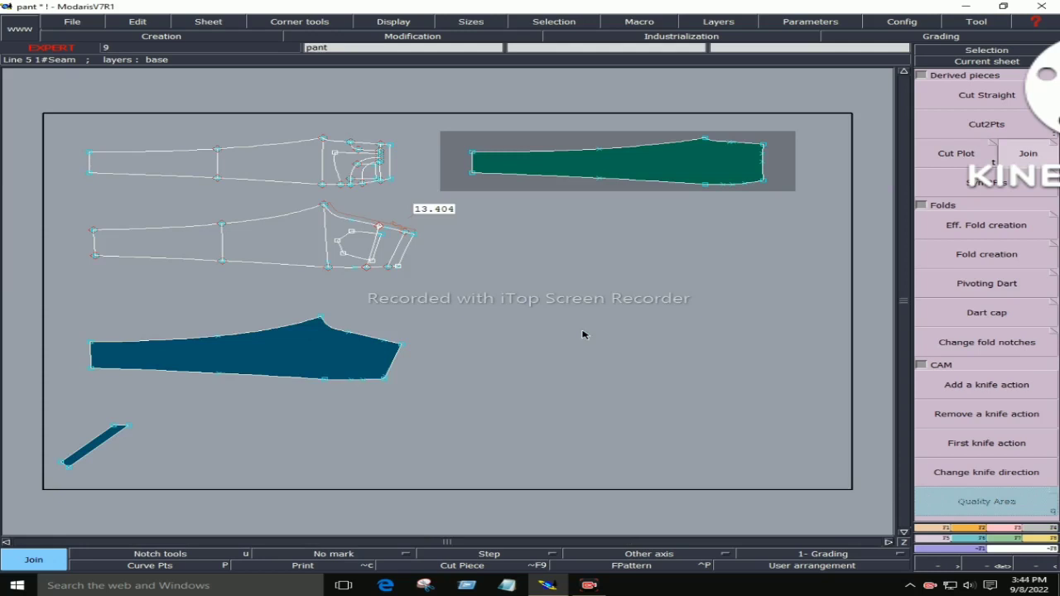
pyautogui.click(993, 96)
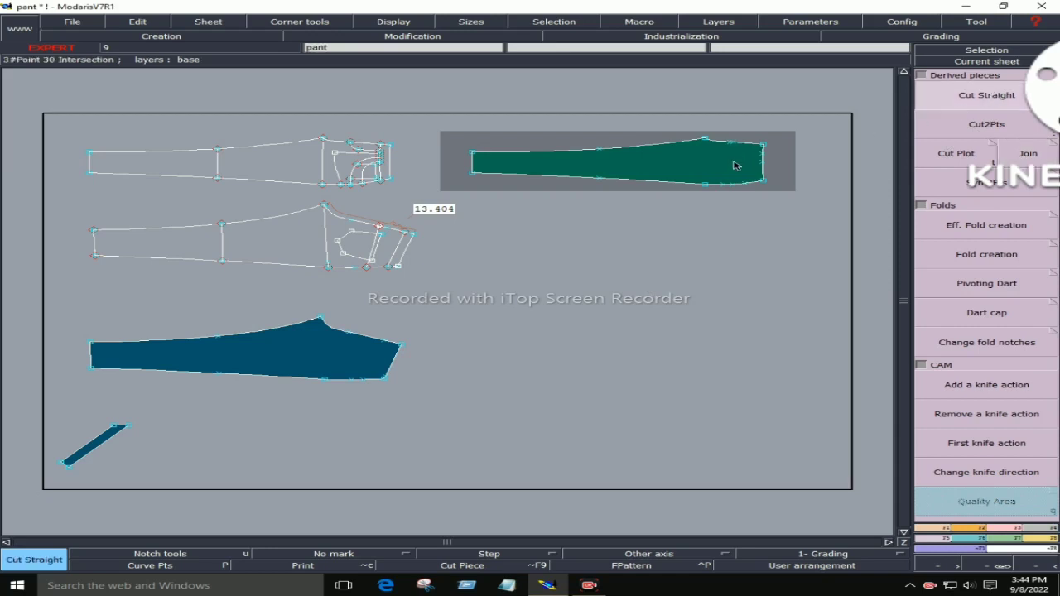
pyautogui.click(696, 165)
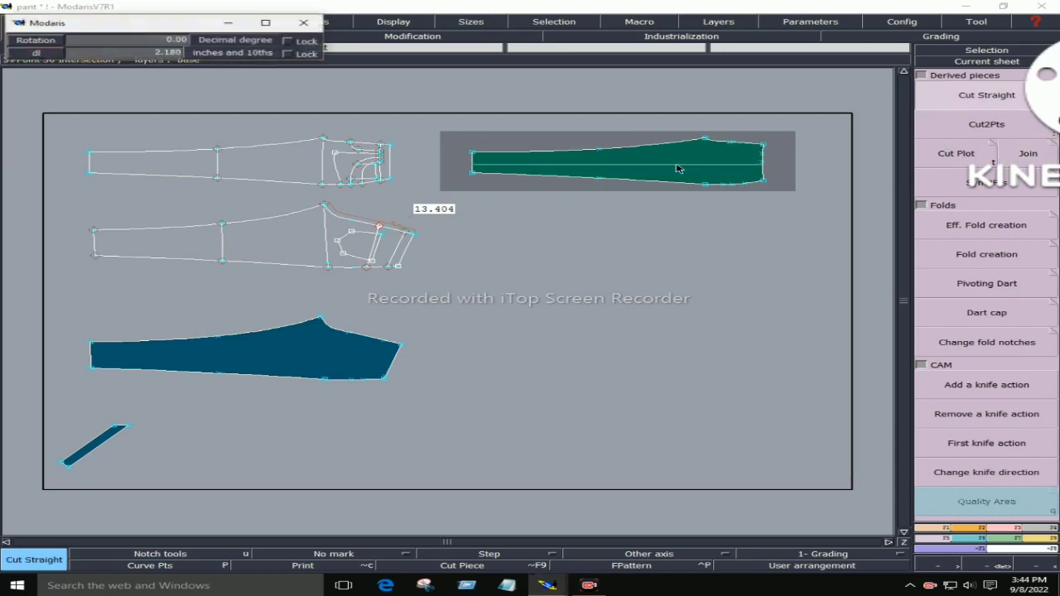
pyautogui.press('Return')
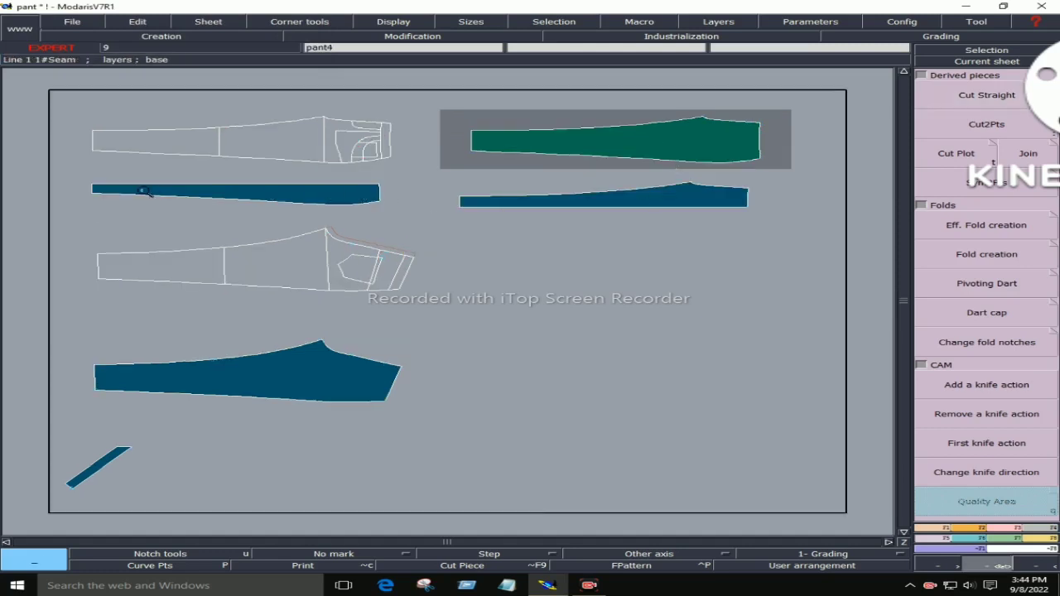
pyautogui.moveTo(74, 167); pyautogui.dragTo(776, 255)
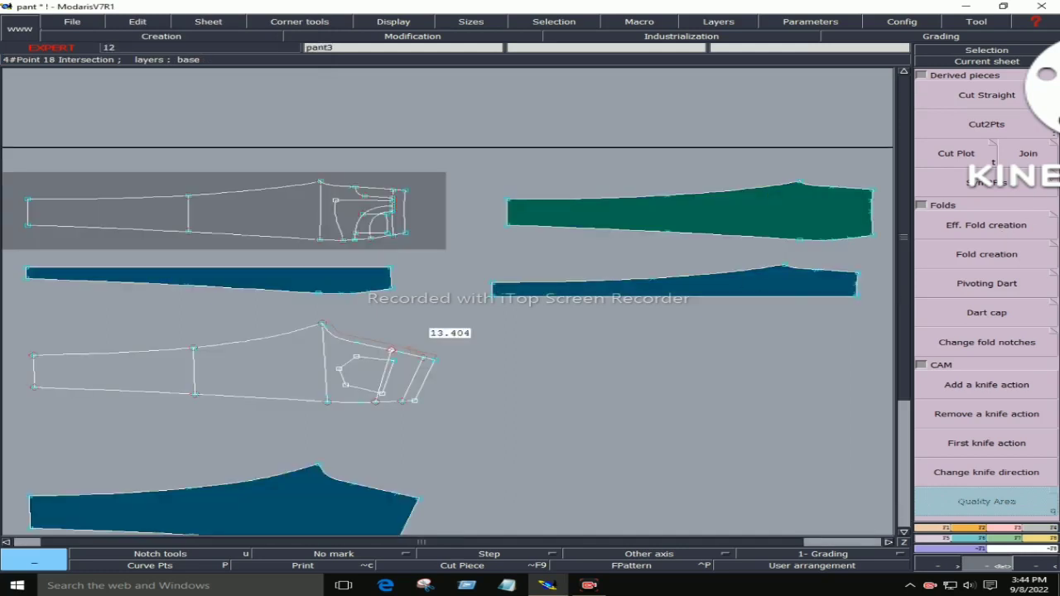
# Join the top outline's seam line onto the left blue strip's two ends, creating pant5
pyautogui.click(1040, 158)
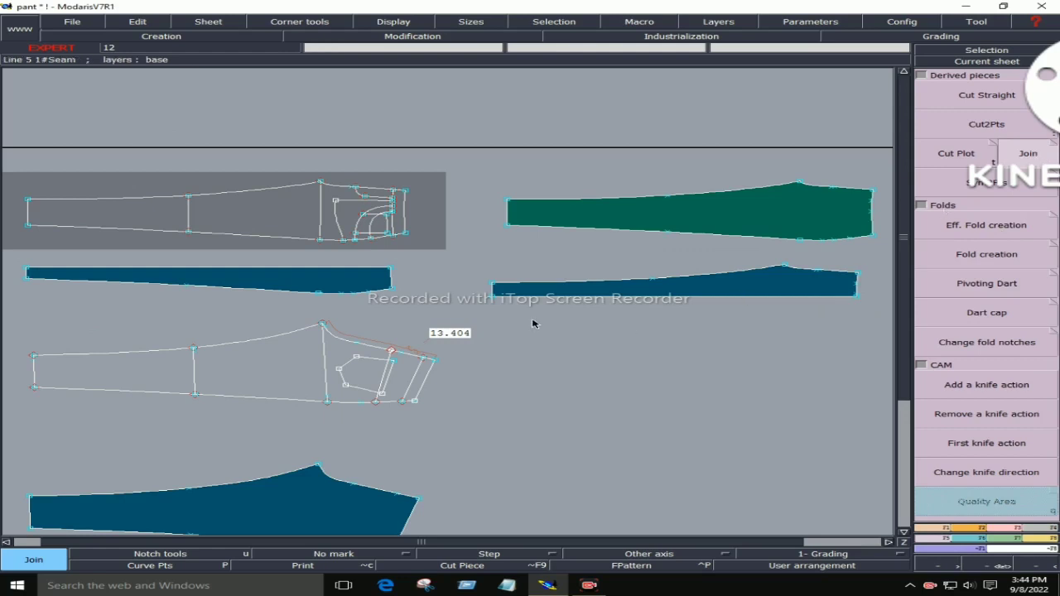
pyautogui.click(494, 299)
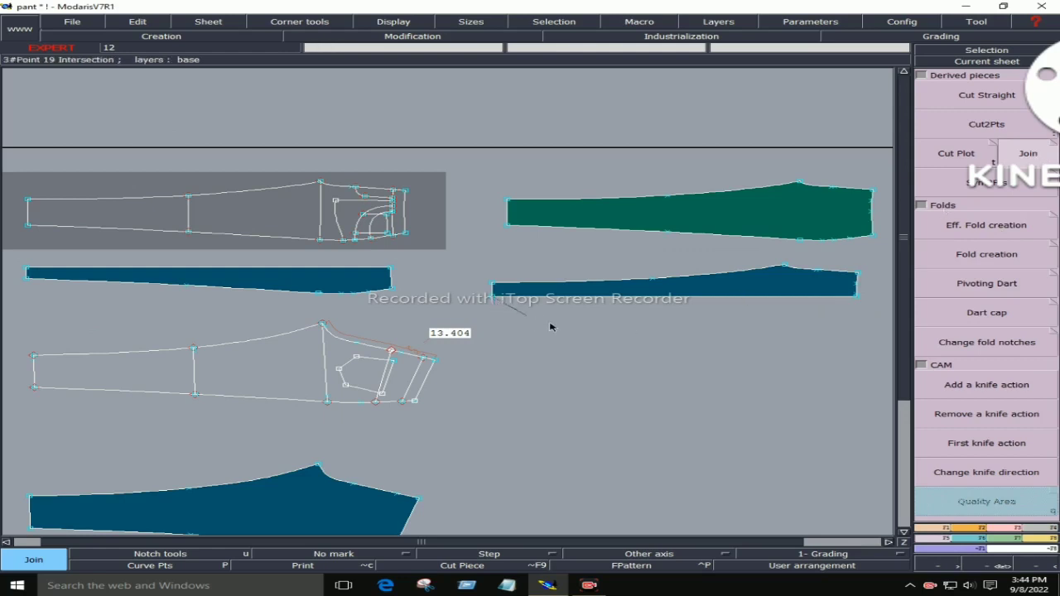
pyautogui.click(854, 297)
pyautogui.click(656, 240)
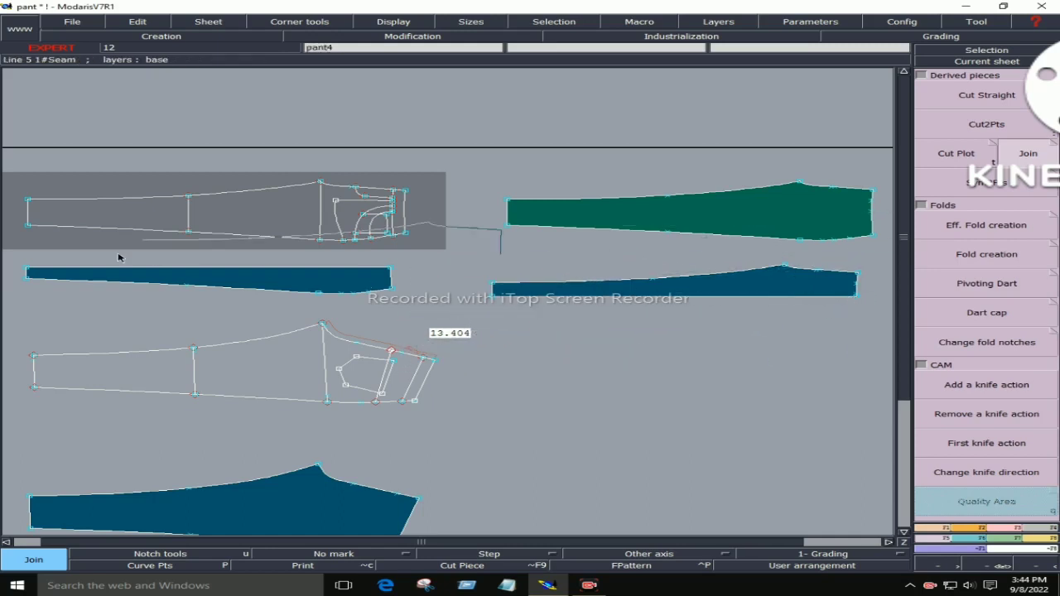
pyautogui.click(30, 269)
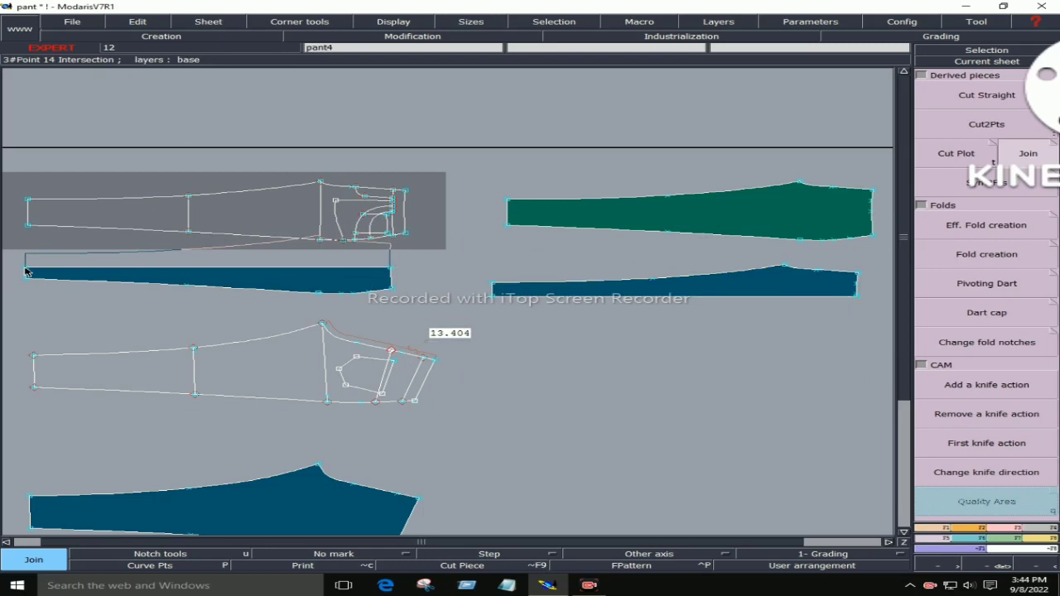
pyautogui.click(389, 272)
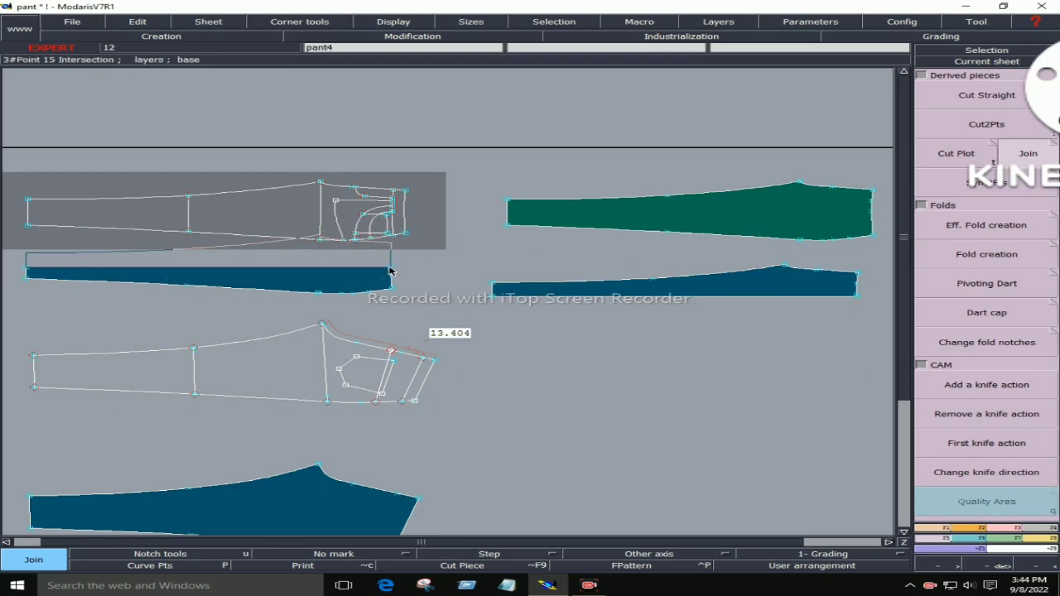
pyautogui.press('F3')
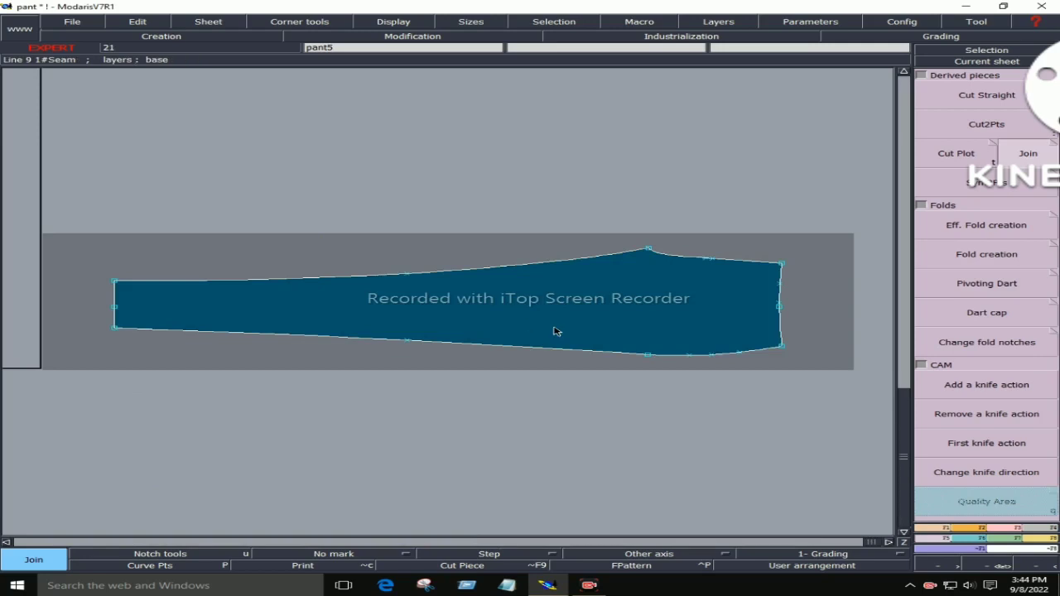
pyautogui.press('F1')
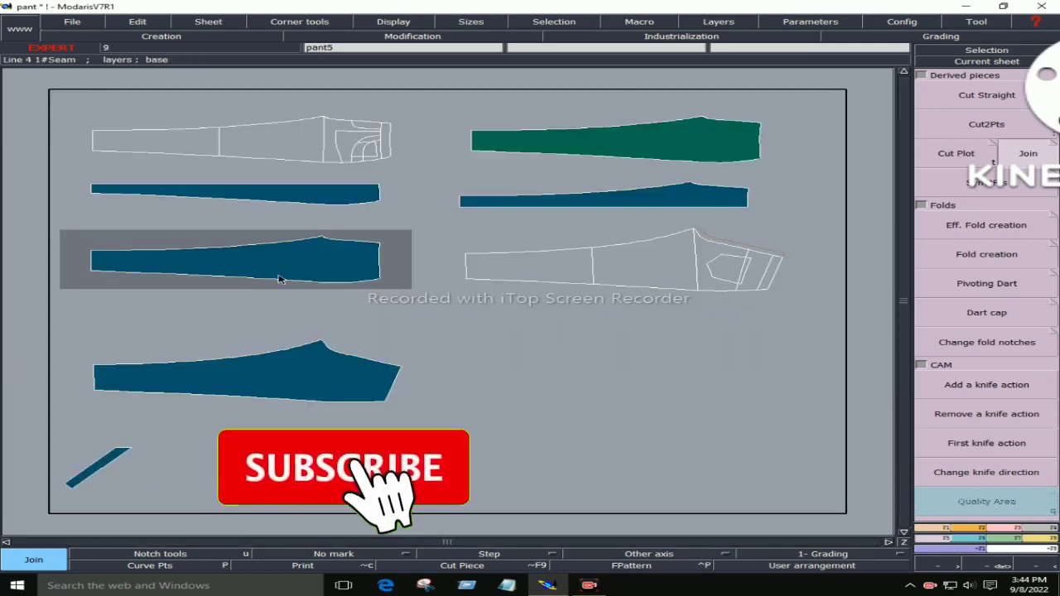
# Cut the blue pant piece with Cut2Pts from its top vertex to a bottom-edge point
pyautogui.press('F3')
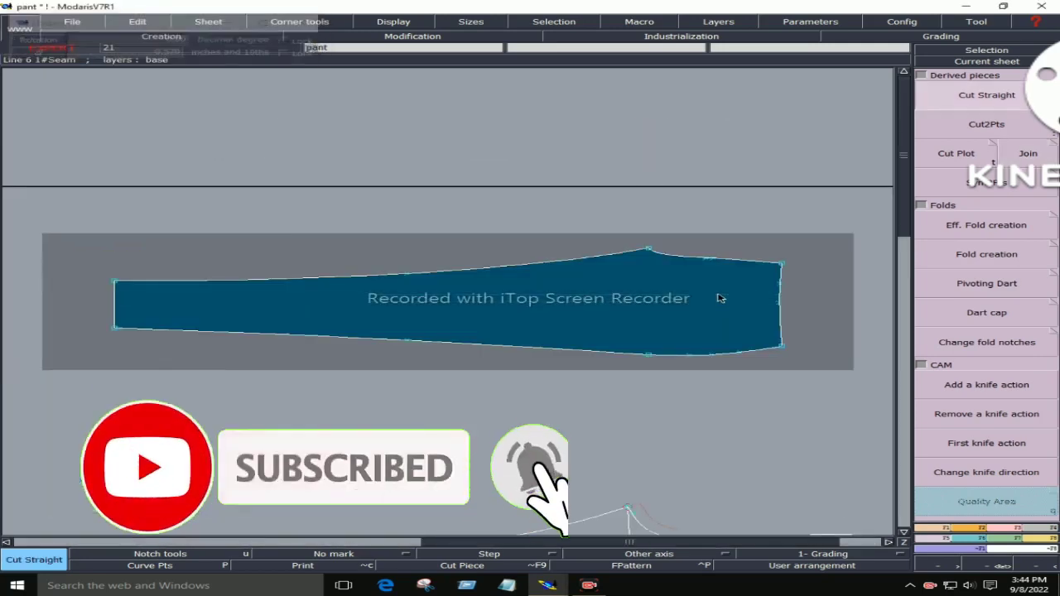
pyautogui.click(986, 124)
pyautogui.click(647, 249)
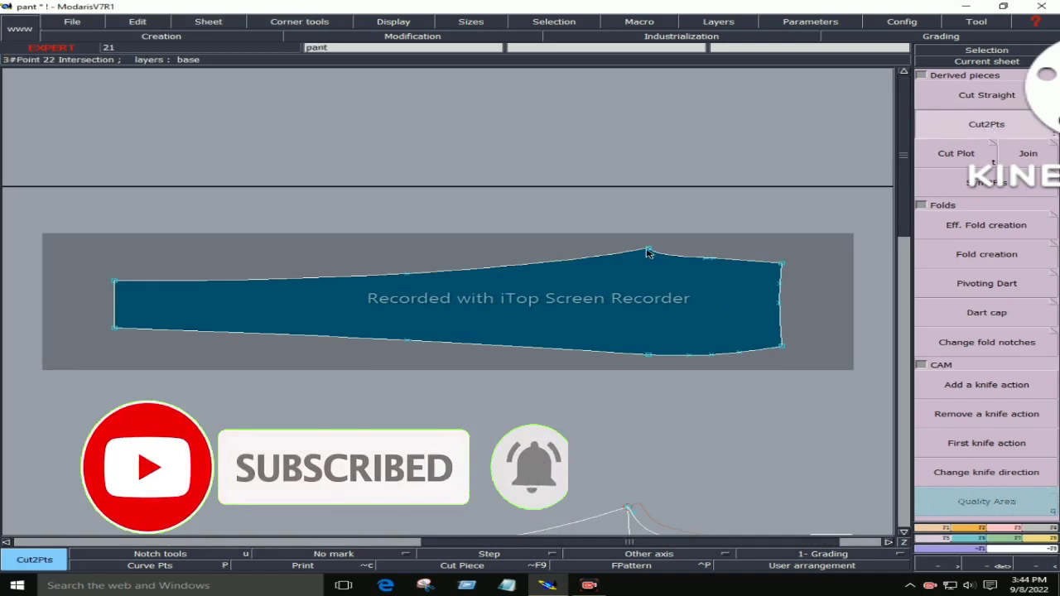
pyautogui.click(408, 340)
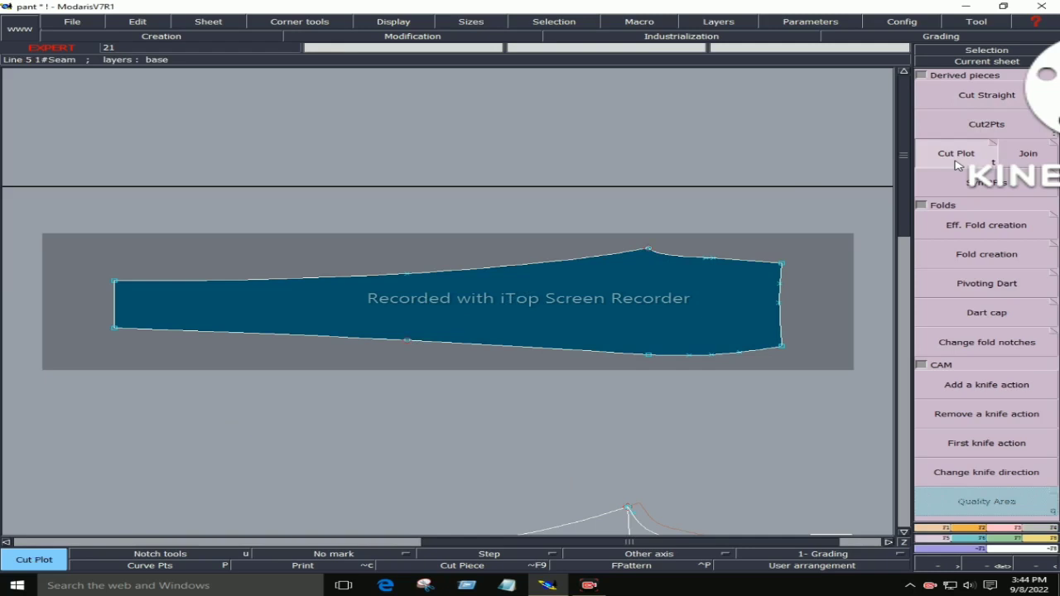
# Join the two cut pieces into a new piece
pyautogui.click(1027, 157)
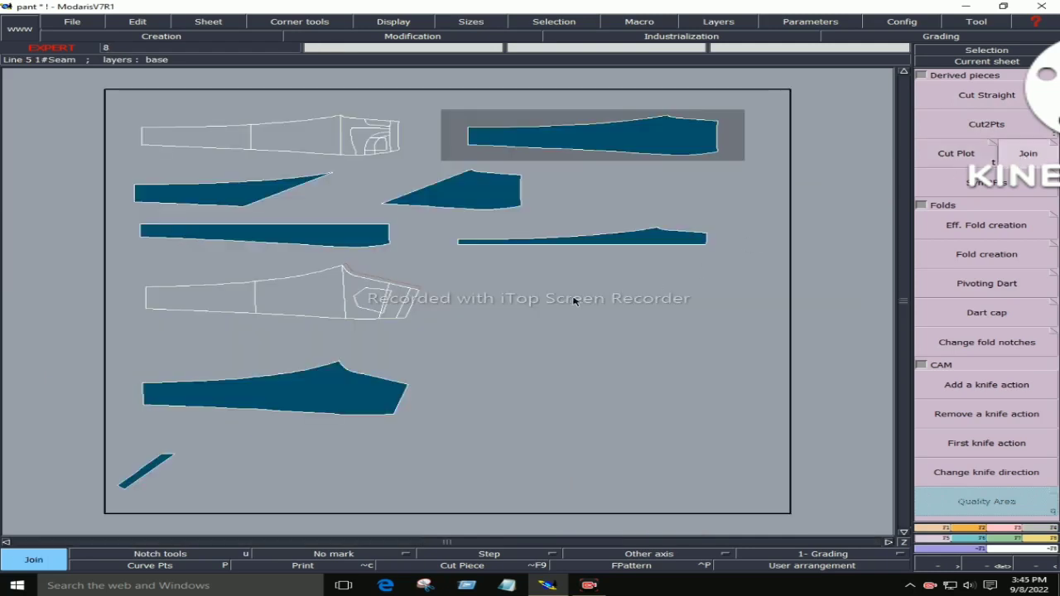
pyautogui.click(474, 172)
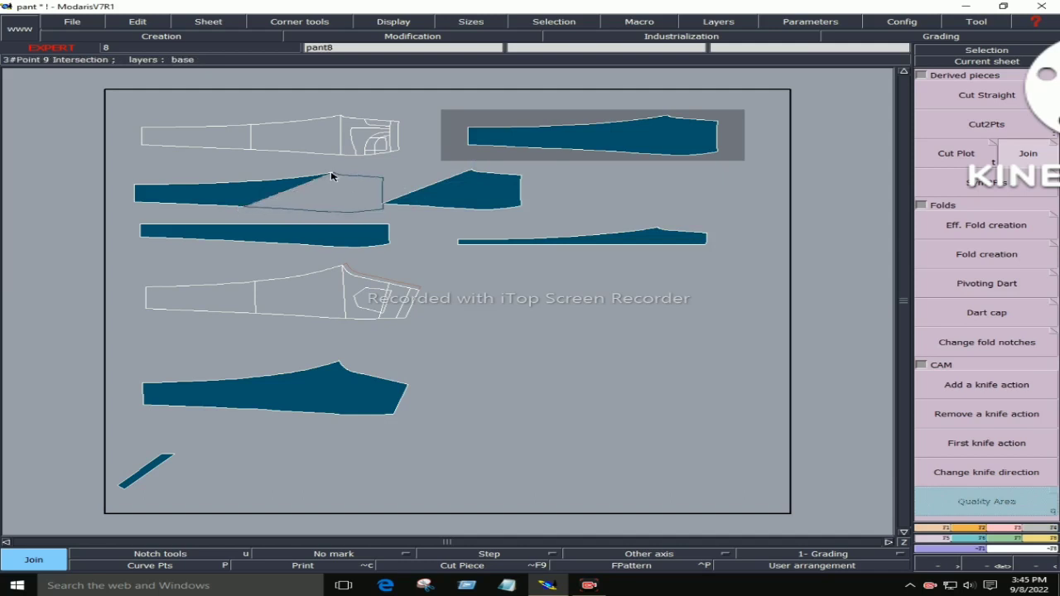
pyautogui.click(332, 175)
pyautogui.click(845, 565)
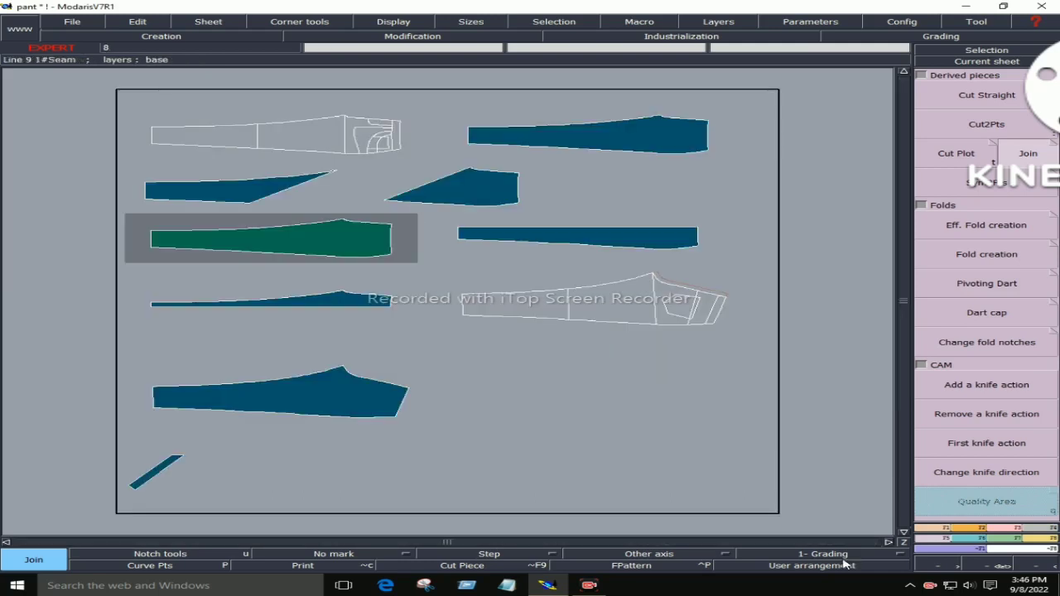
pyautogui.click(979, 184)
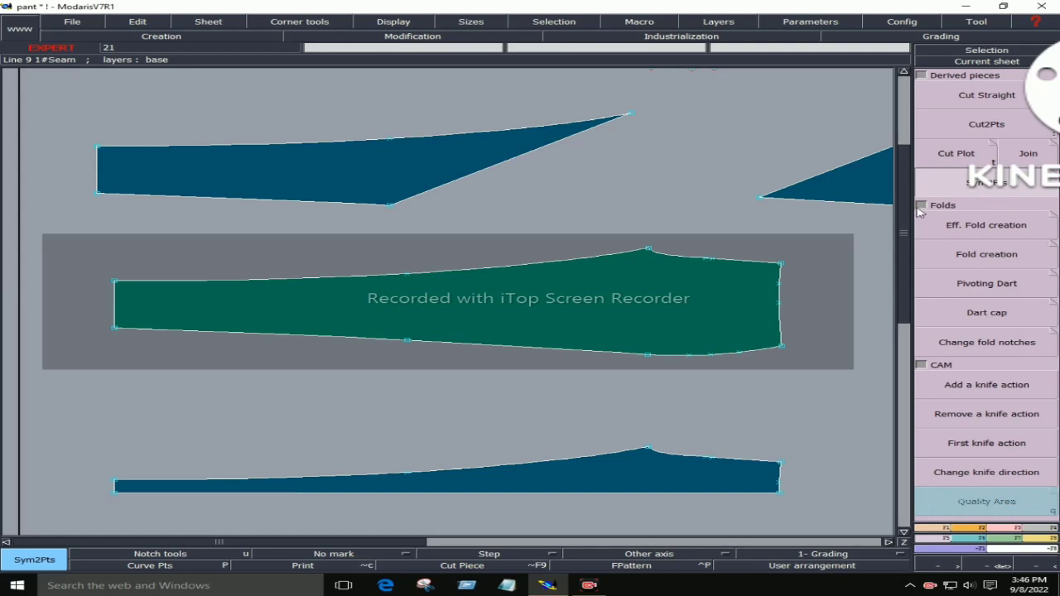
# Mirror the long right strip piece about its top edge with Sym2Pts
pyautogui.press('Home')
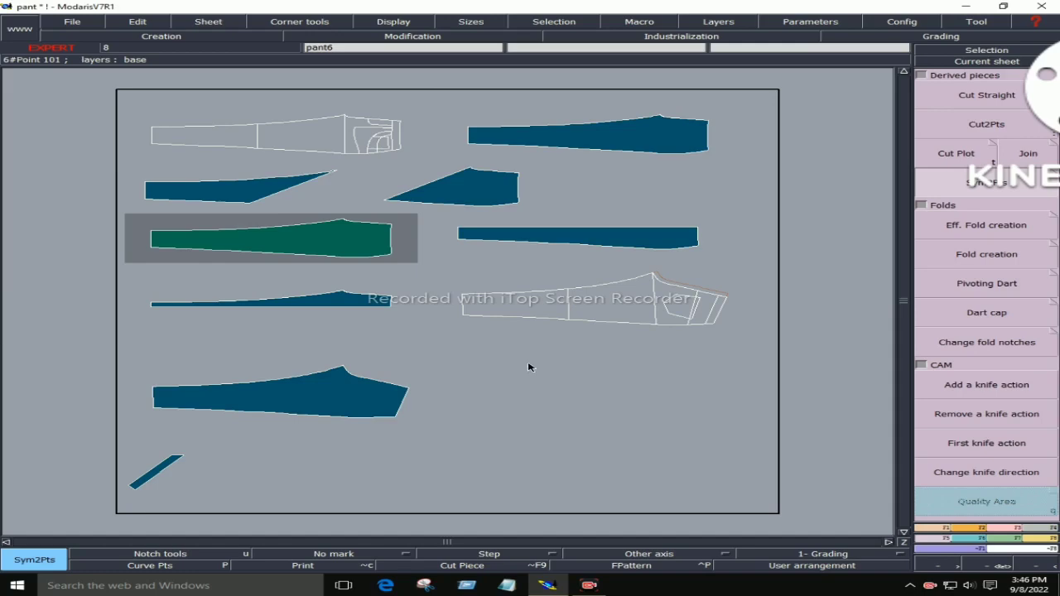
pyautogui.click(594, 241)
pyautogui.press('End')
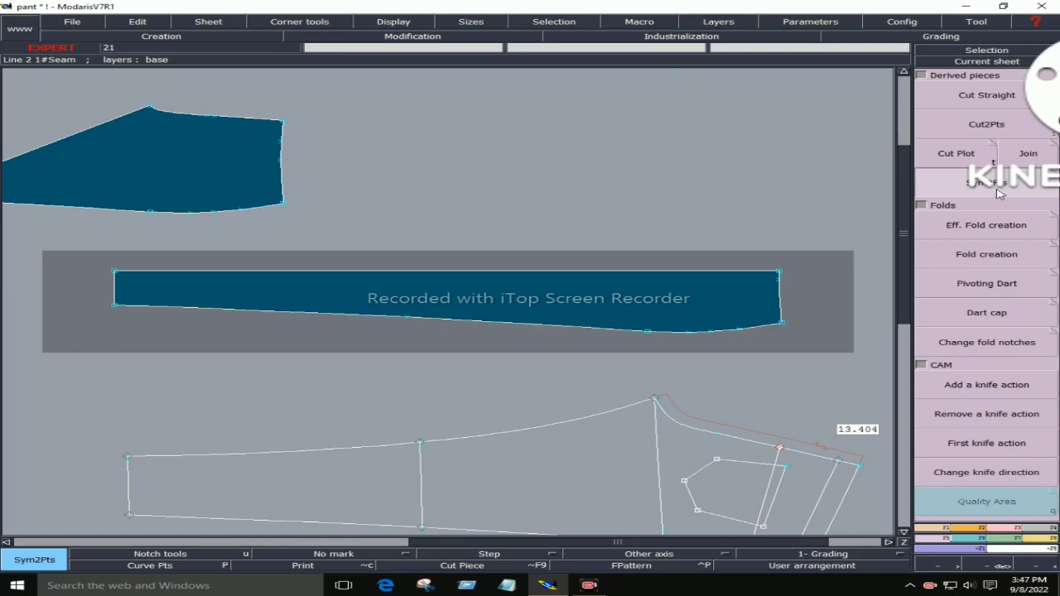
pyautogui.click(115, 271)
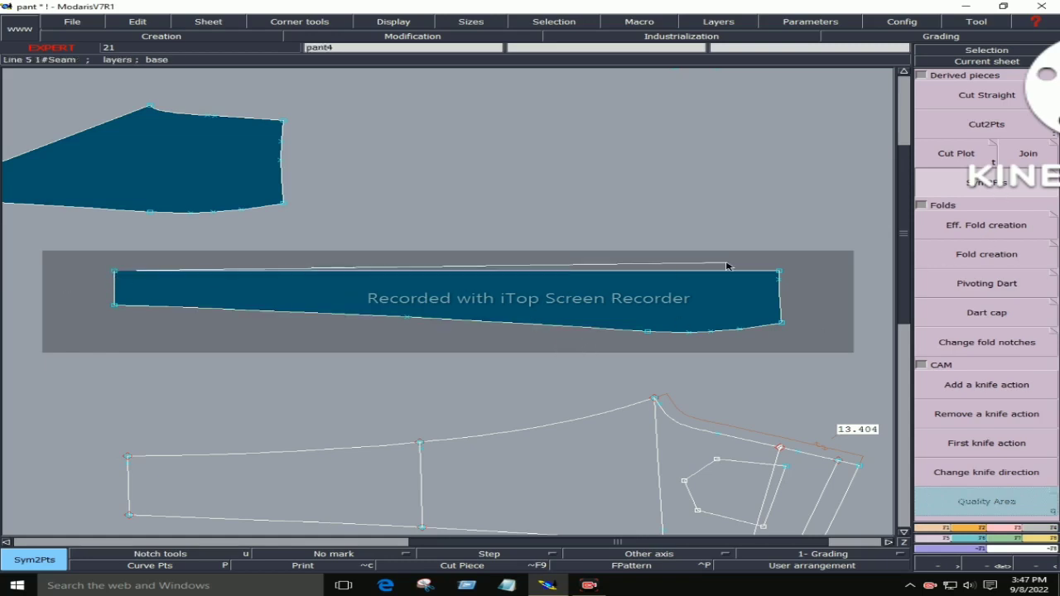
pyautogui.click(779, 271)
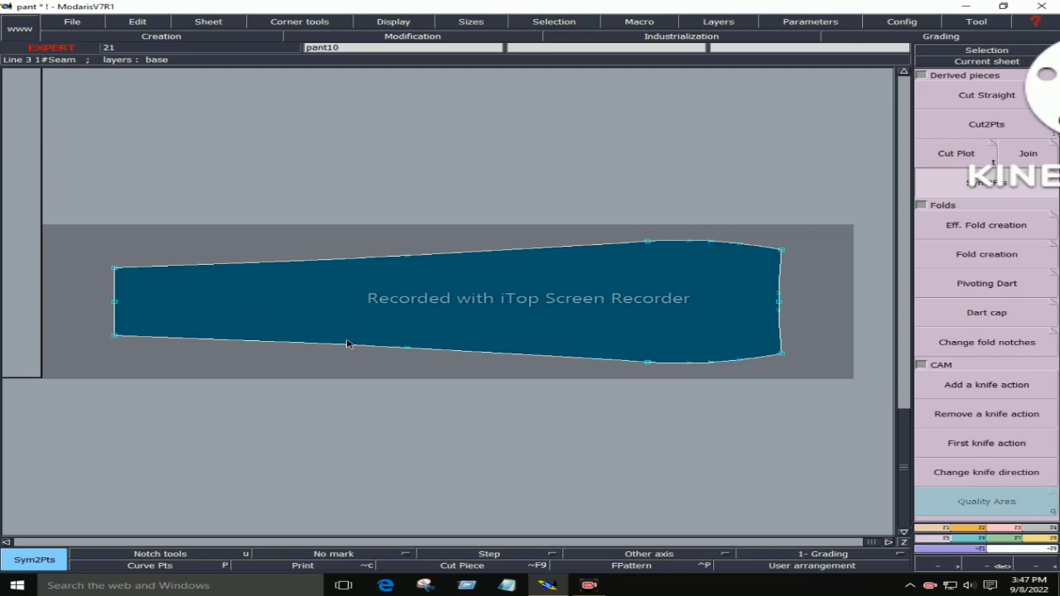
# Mirror the middle strip piece between its right-edge and top-edge points, then view the whole sheet
pyautogui.press('Home')
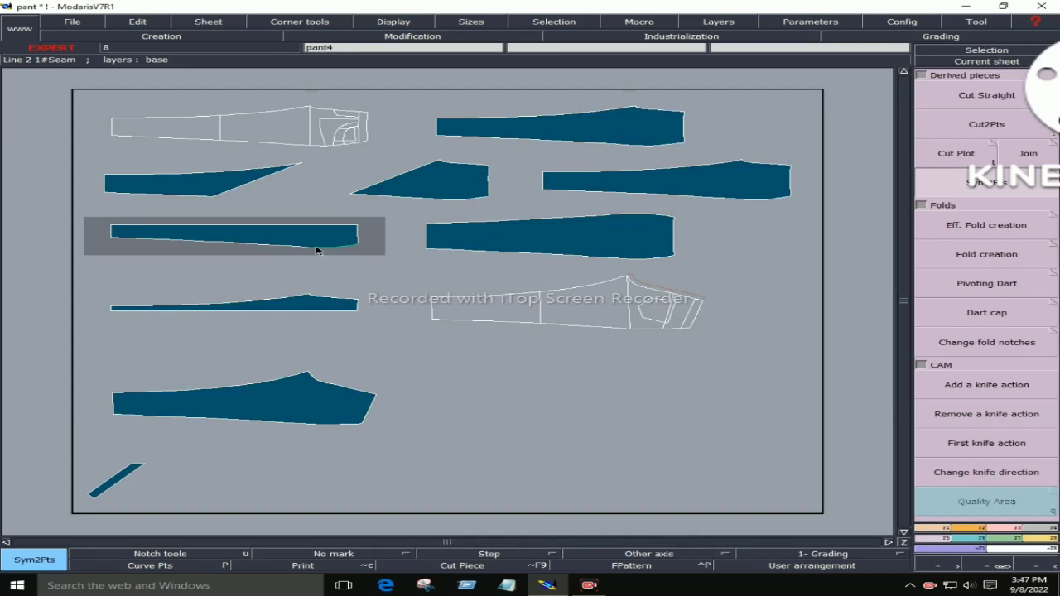
pyautogui.press('End')
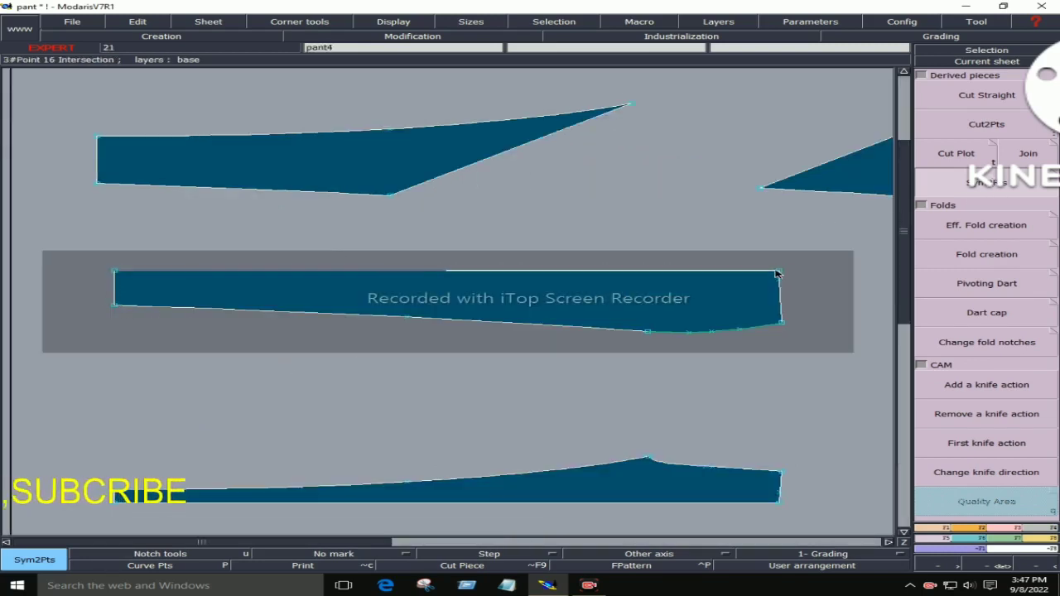
pyautogui.press('End')
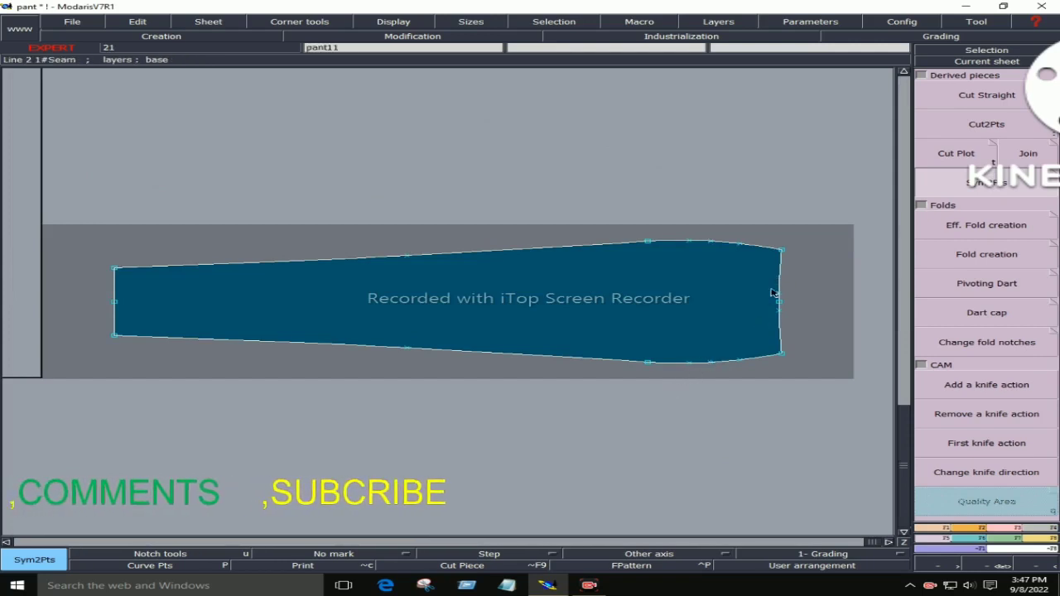
pyautogui.click(781, 355)
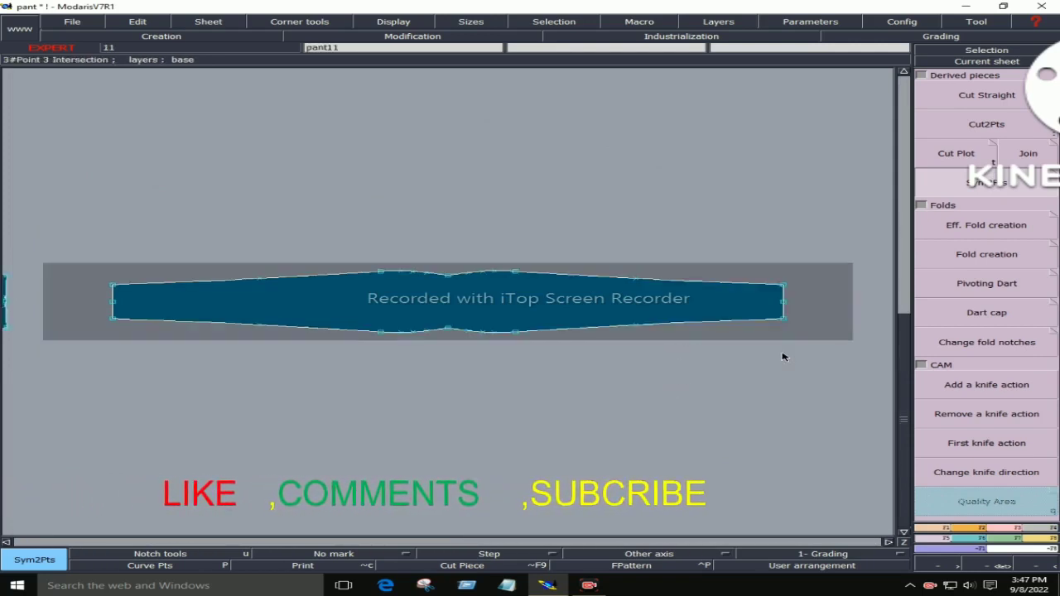
pyautogui.click(514, 273)
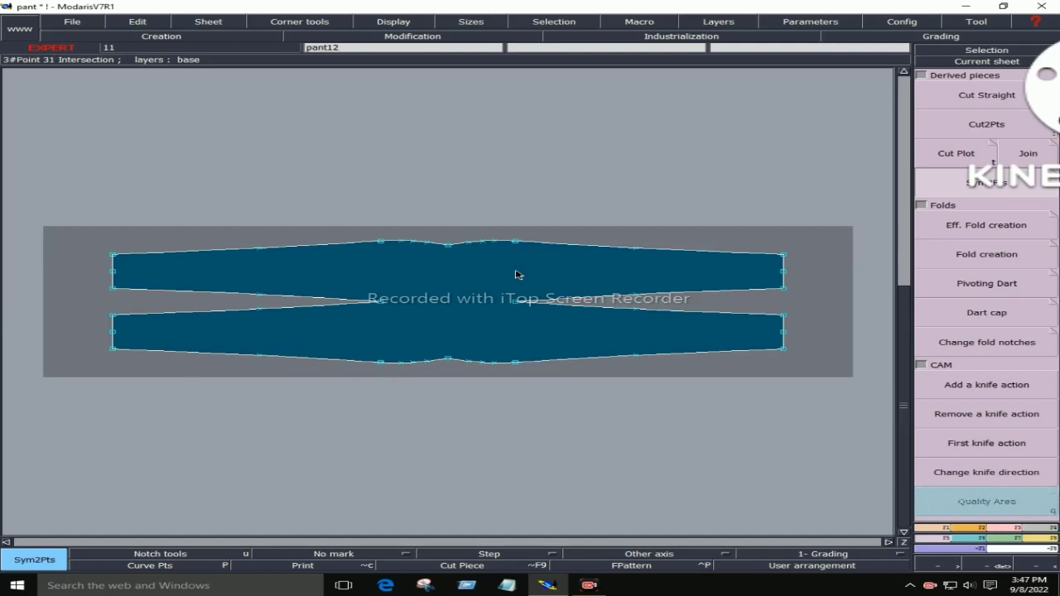
pyautogui.press('Home')
pyautogui.press('Delete')
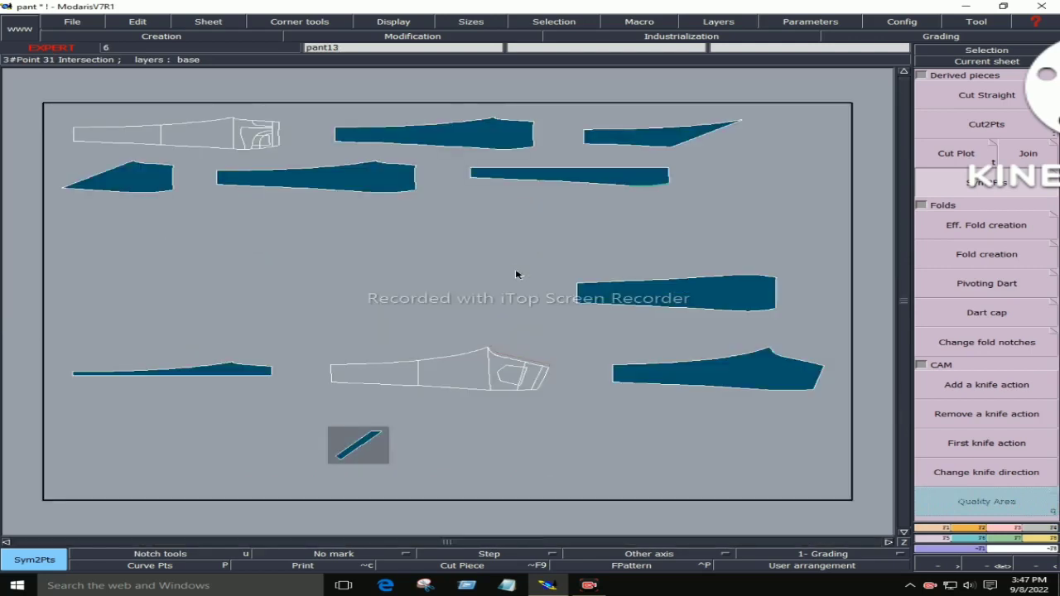
pyautogui.click(379, 184)
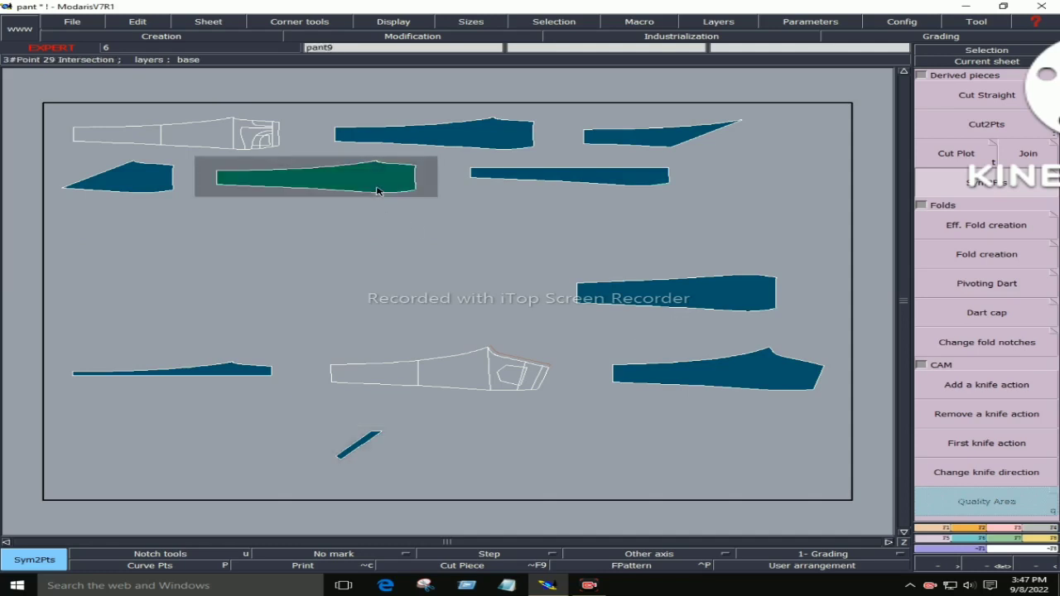
pyautogui.press('End')
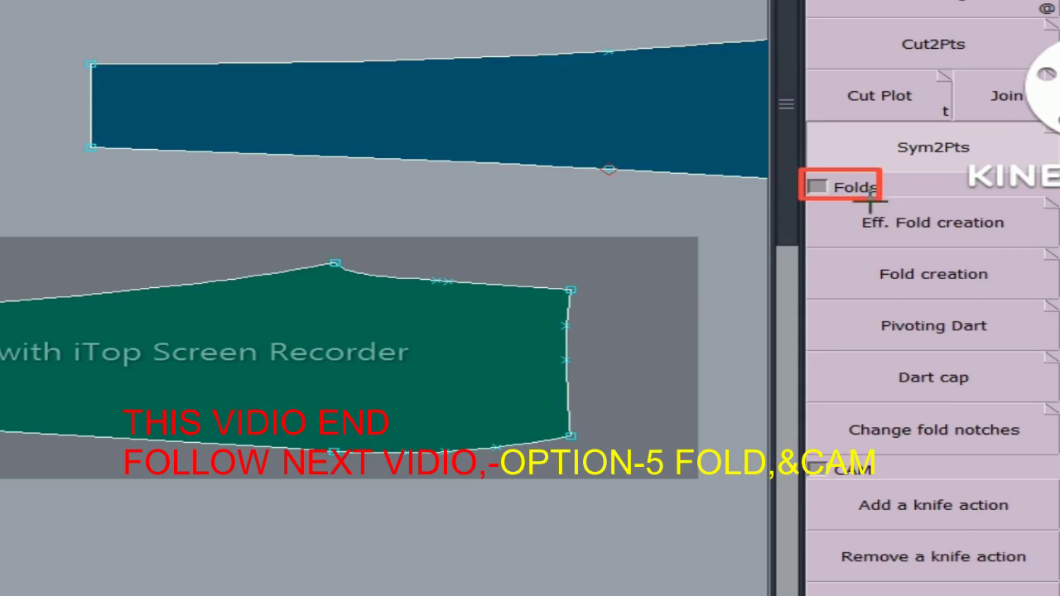
# Drag five pieces into new positions on the right side of the sheet
pyautogui.moveTo(843, 213); pyautogui.dragTo(1025, 234)
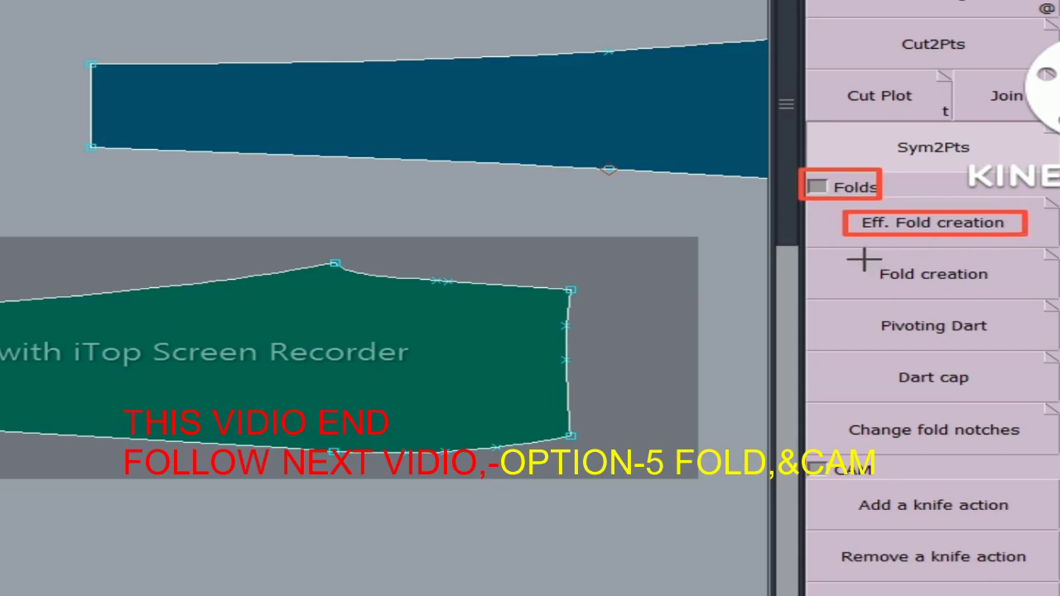
pyautogui.moveTo(861, 259); pyautogui.dragTo(1001, 288)
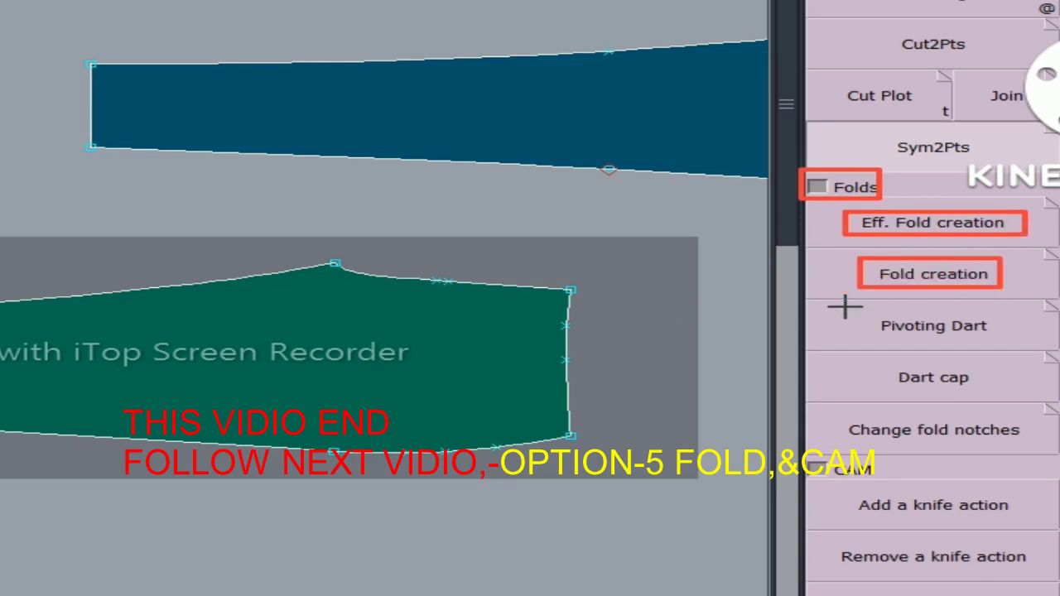
pyautogui.moveTo(901, 320); pyautogui.dragTo(1017, 342)
pyautogui.moveTo(860, 365); pyautogui.dragTo(987, 390)
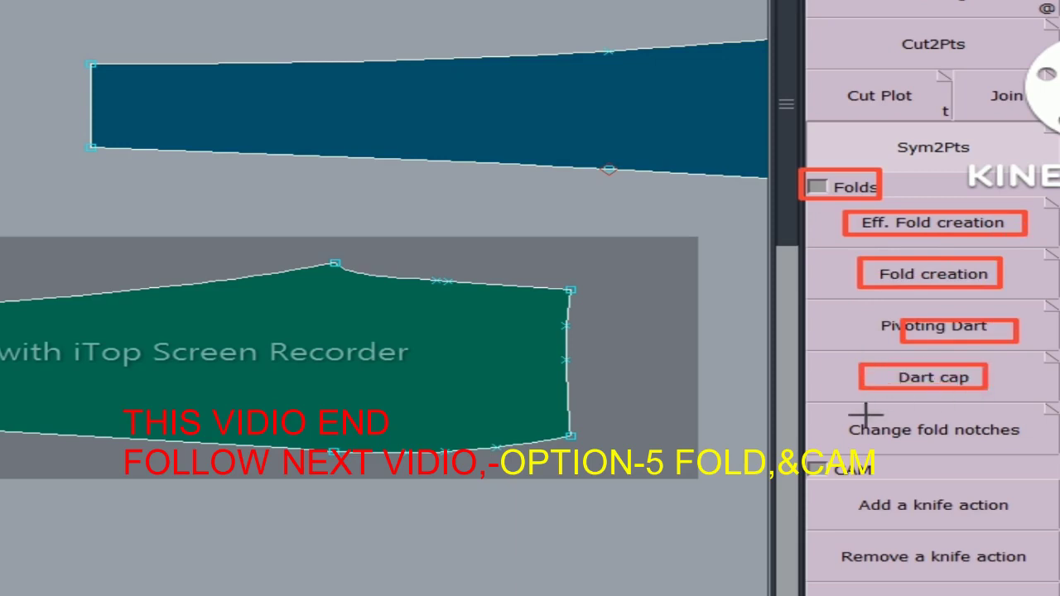
pyautogui.moveTo(828, 415); pyautogui.dragTo(1025, 451)
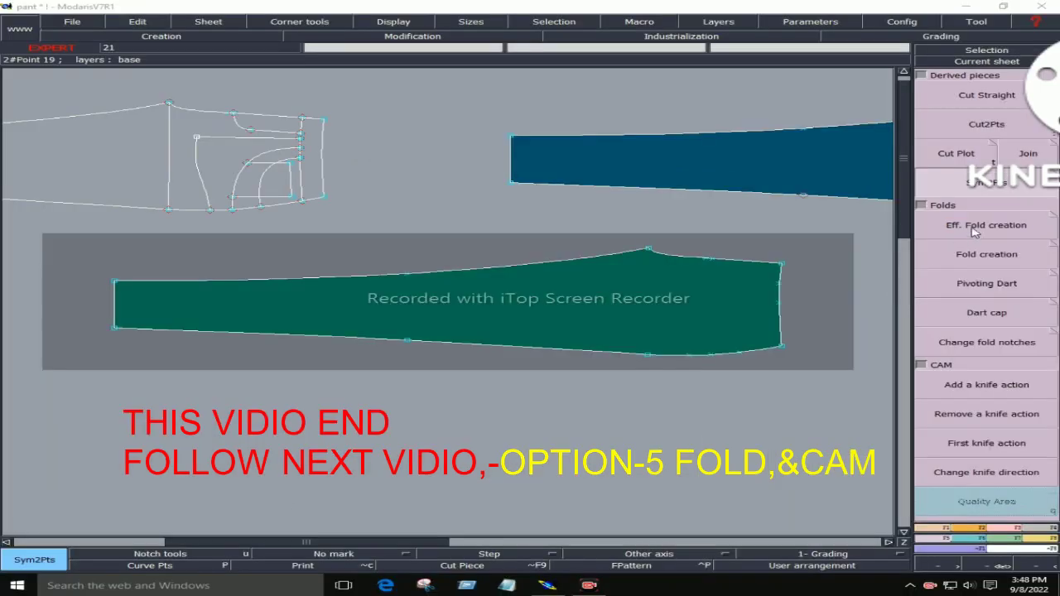
# Start Eff. Fold creation, then select and zoom to the large bottom pant piece
pyautogui.click(975, 232)
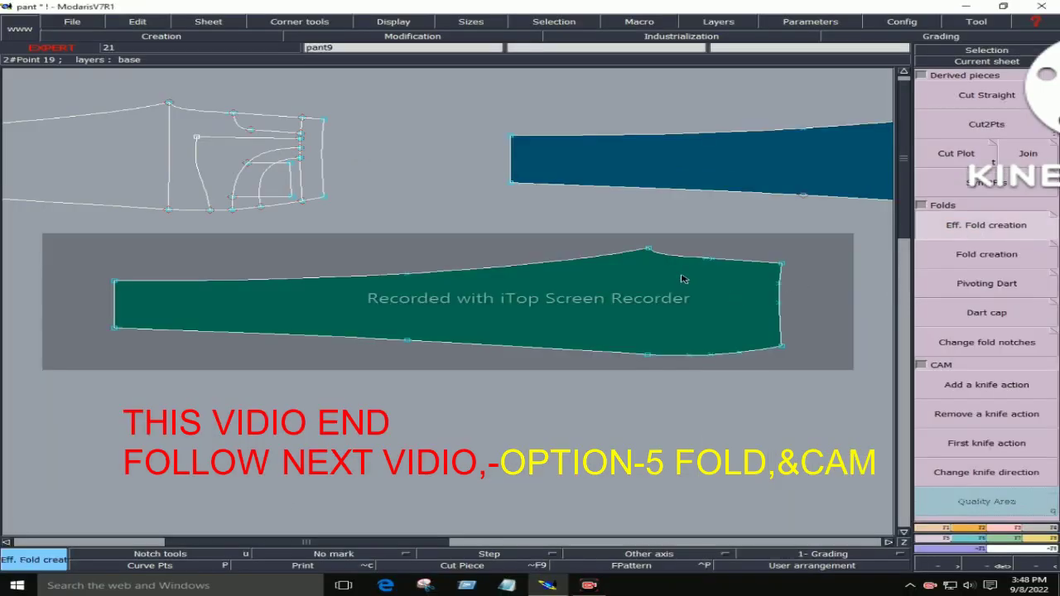
pyautogui.press('Home')
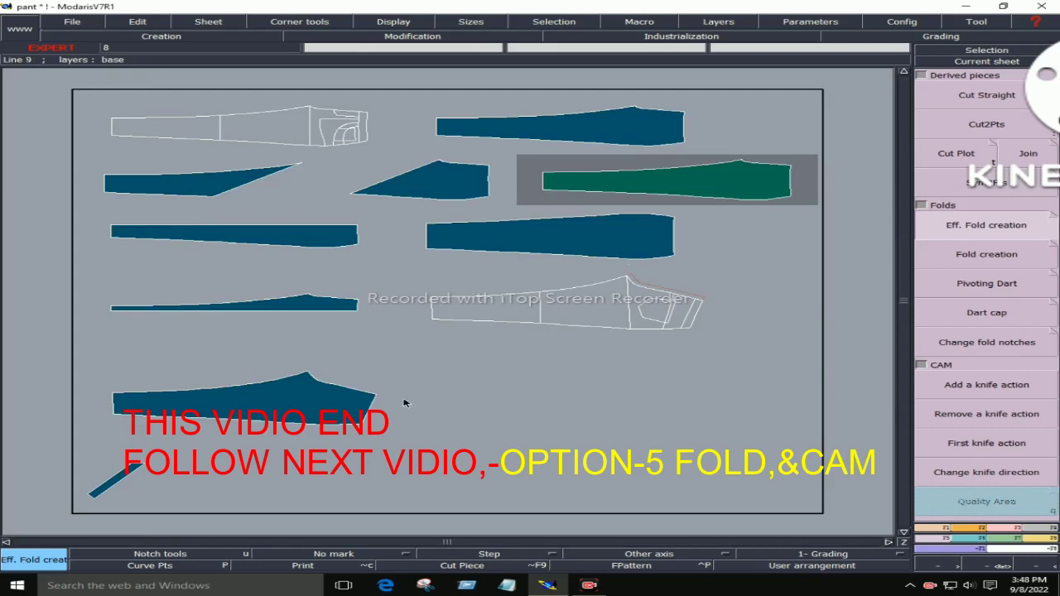
pyautogui.click(331, 417)
pyautogui.press('End')
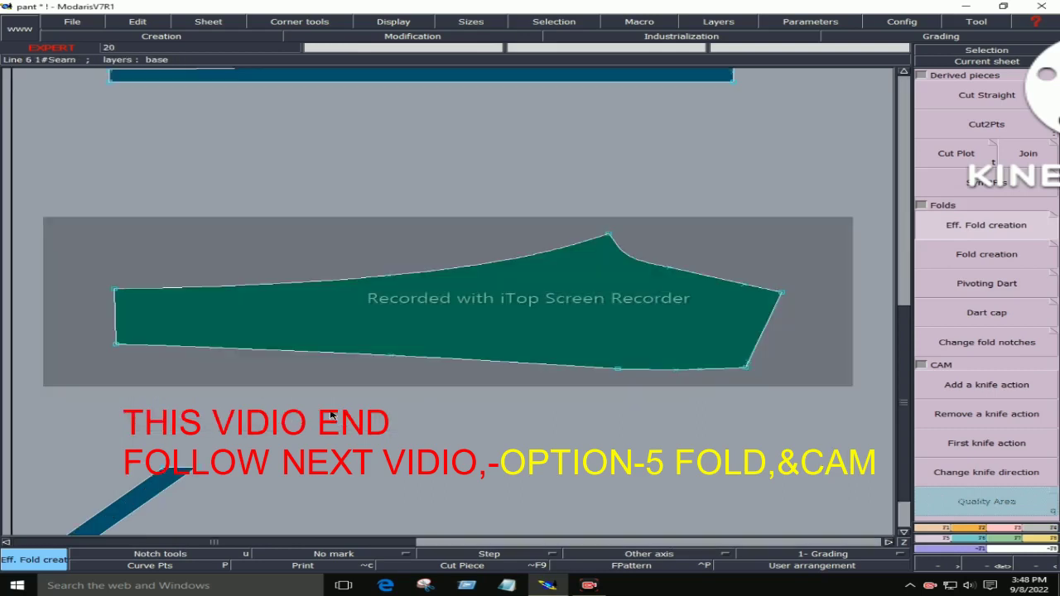